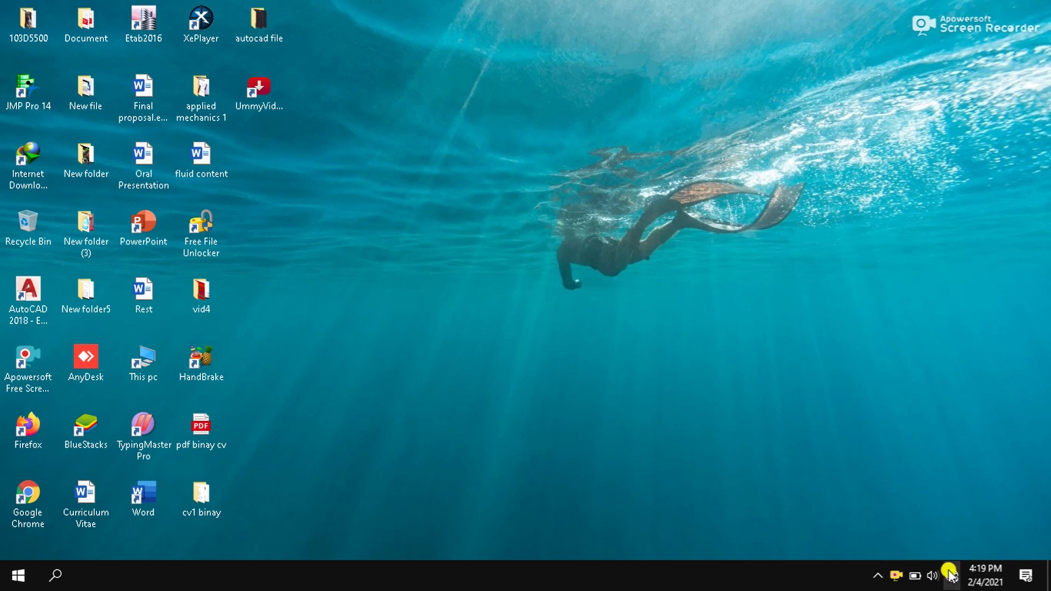
Turn on the computer's Wi-Fi and open Google Chrome.
left_click(807, 534)
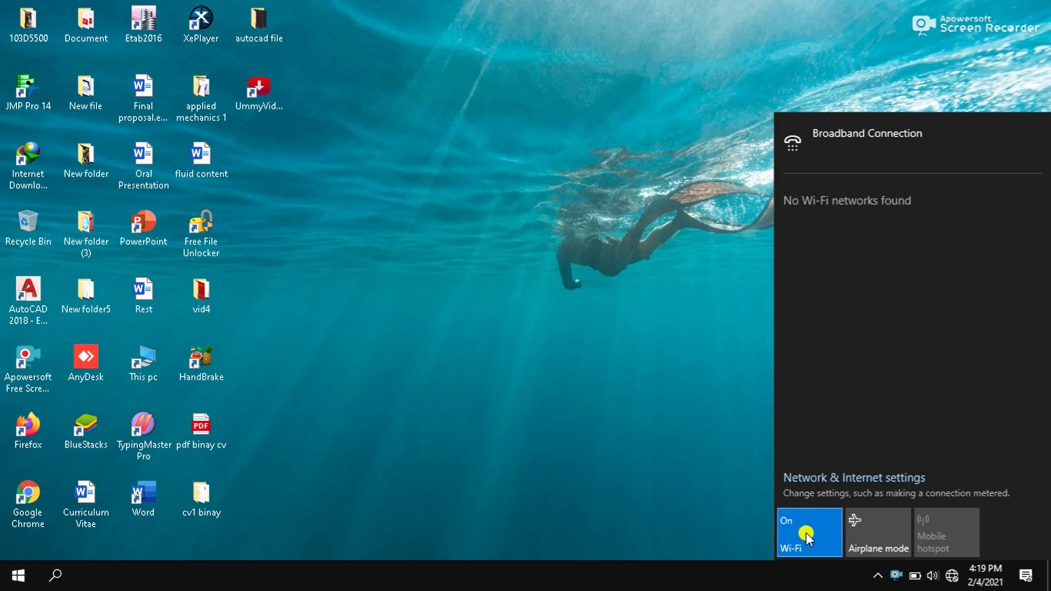
left_click(628, 460)
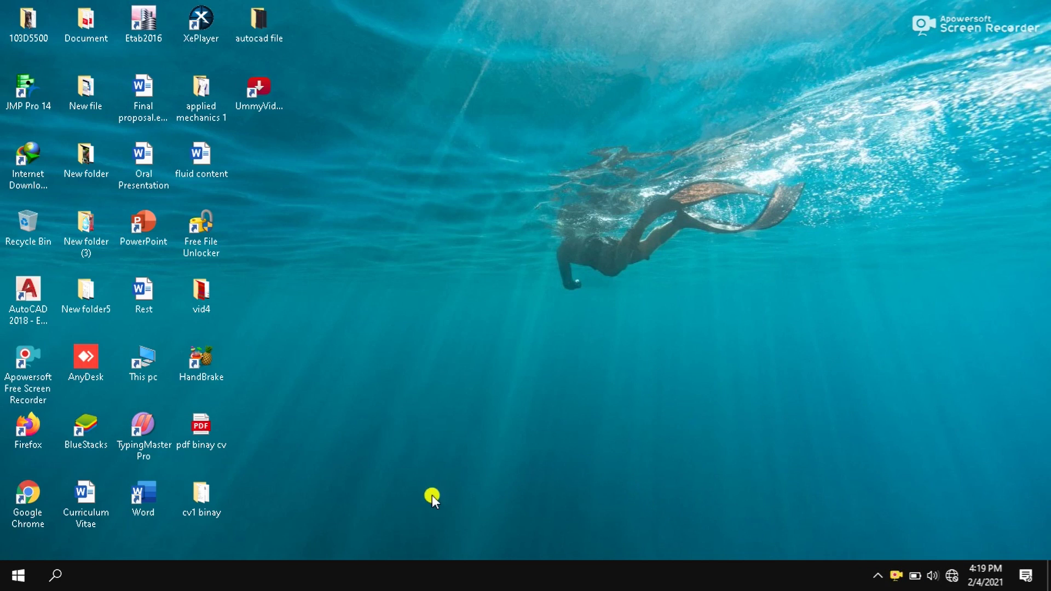
left_click(34, 501)
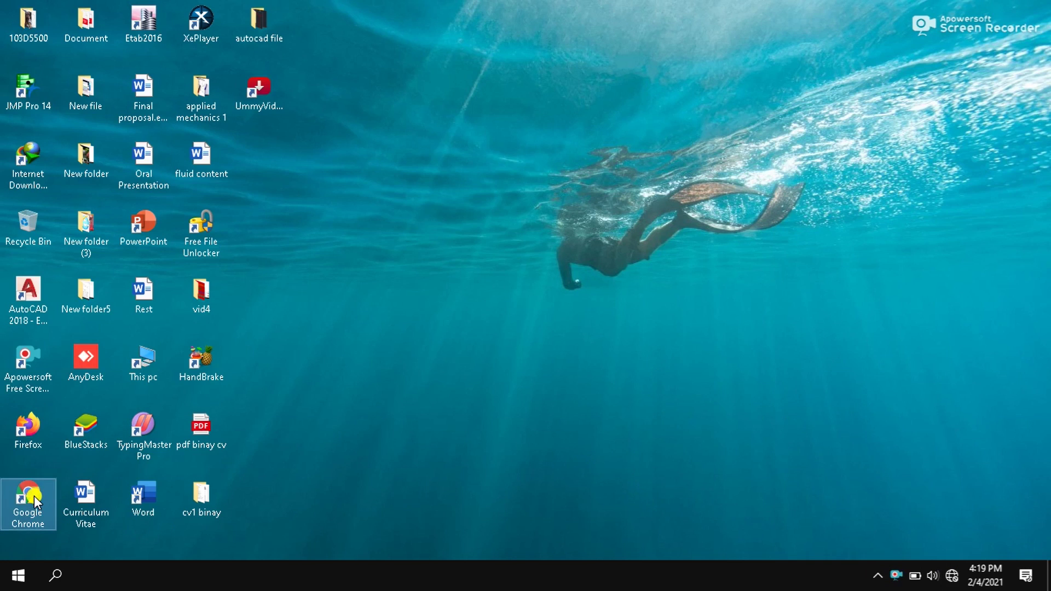
double_click(21, 484)
right_click(21, 484)
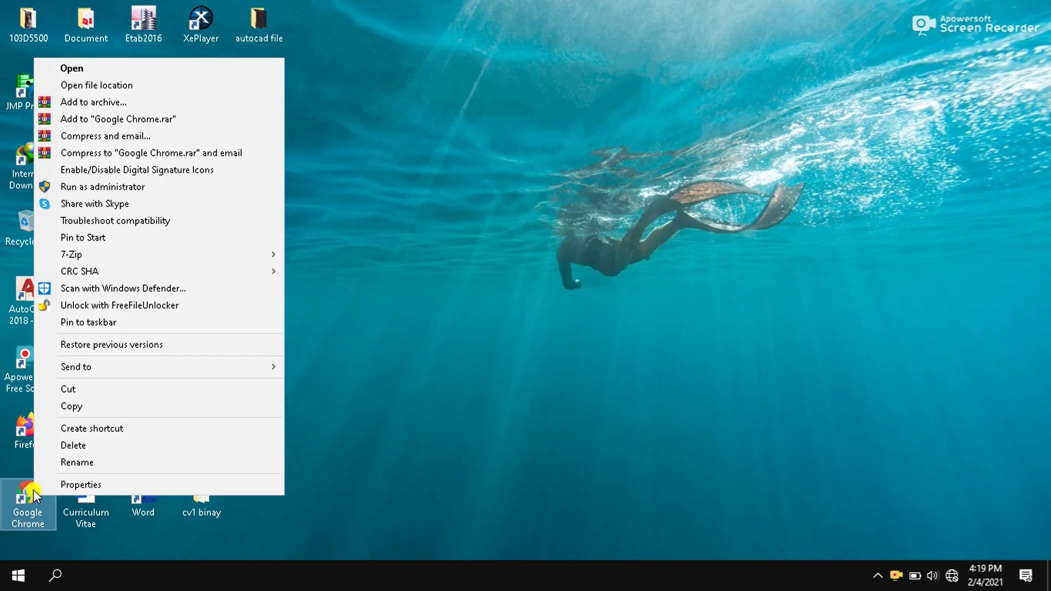
left_click(99, 71)
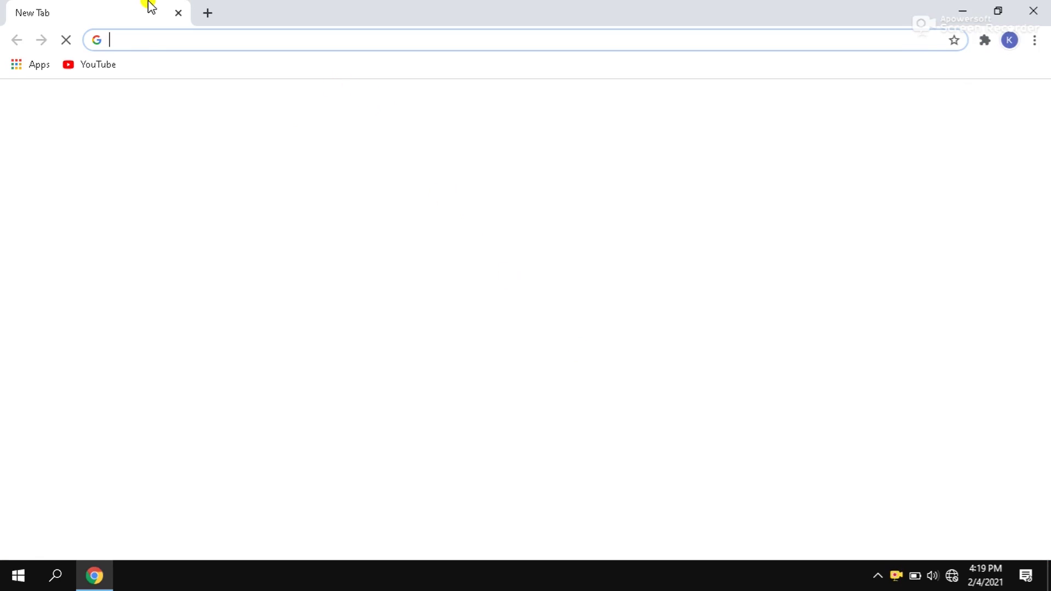
Go to the website getintopc.com.
left_click(147, 42)
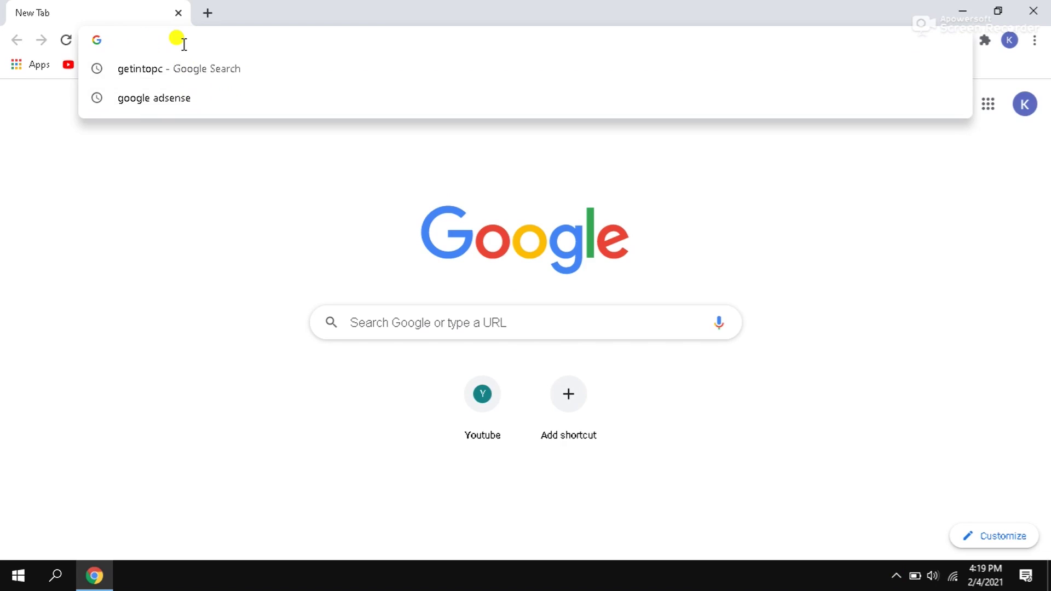
type("getintopc.com")
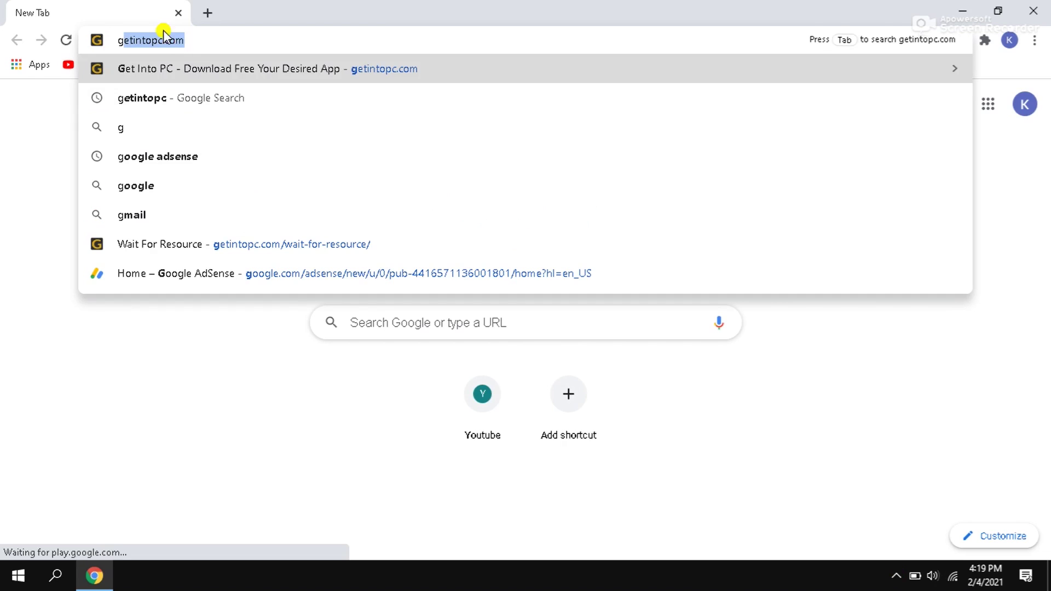
left_click(207, 42)
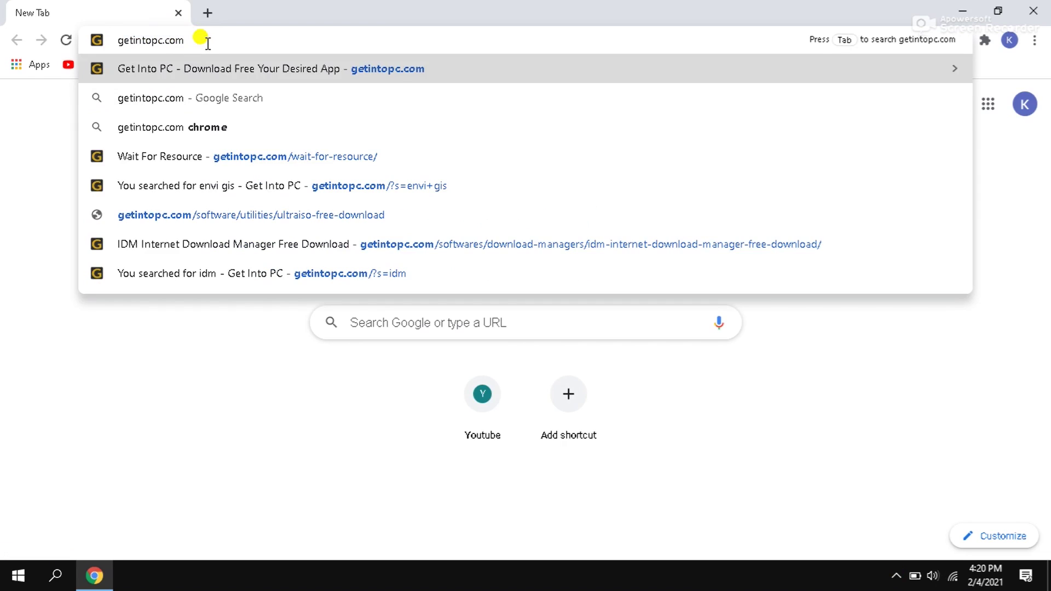
key("Return")
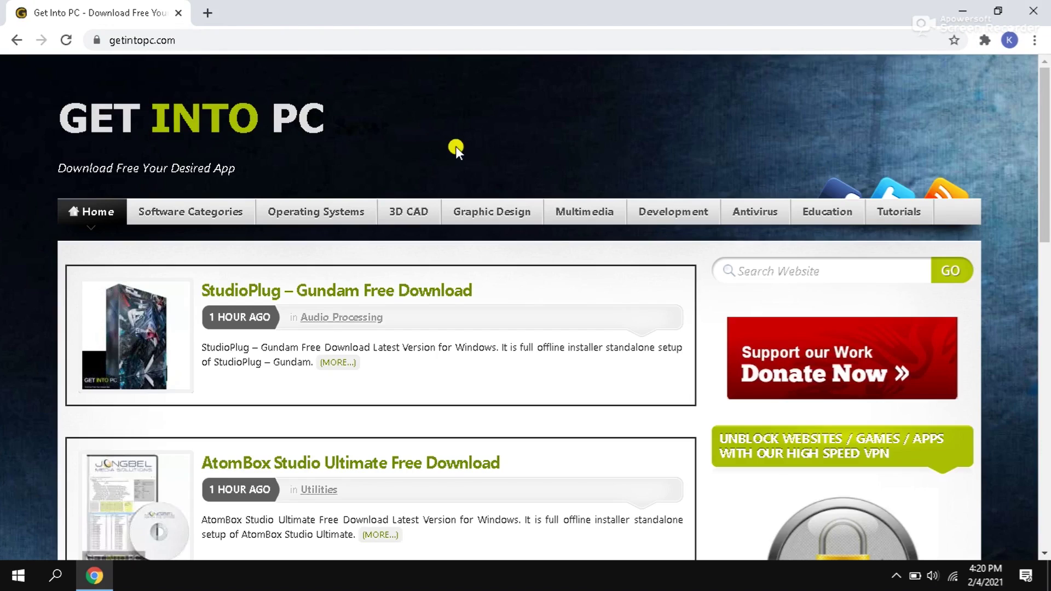
Search the Get Into PC site for "ibm spss".
left_click(770, 265)
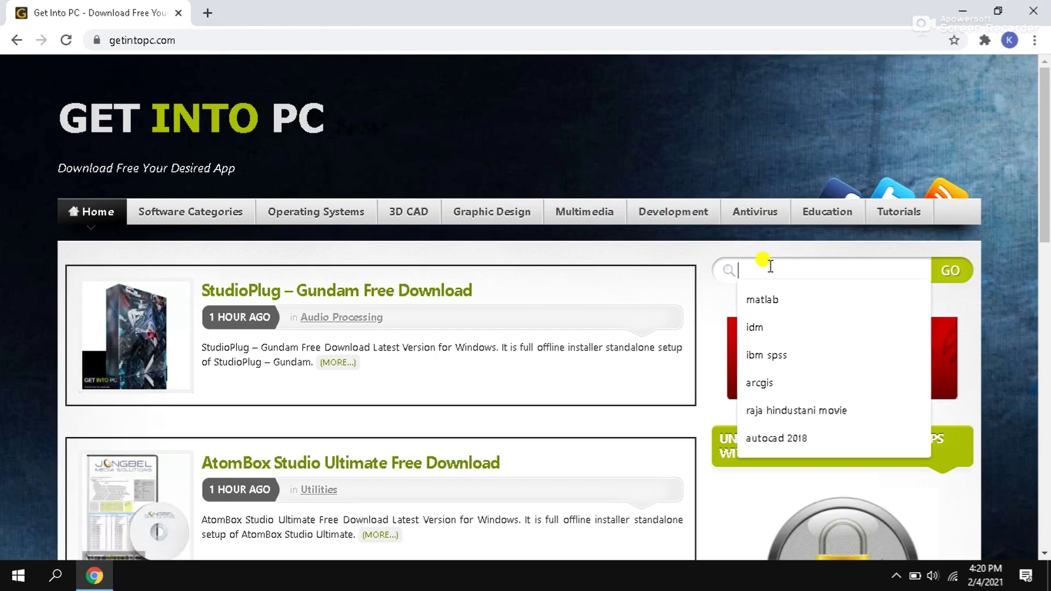
type("i")
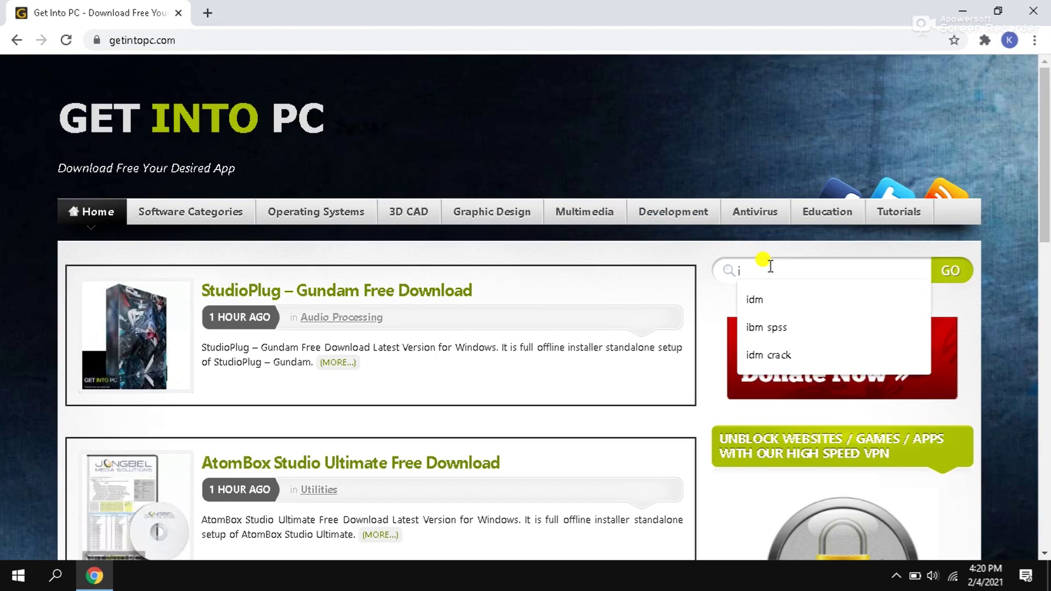
type("bm sp")
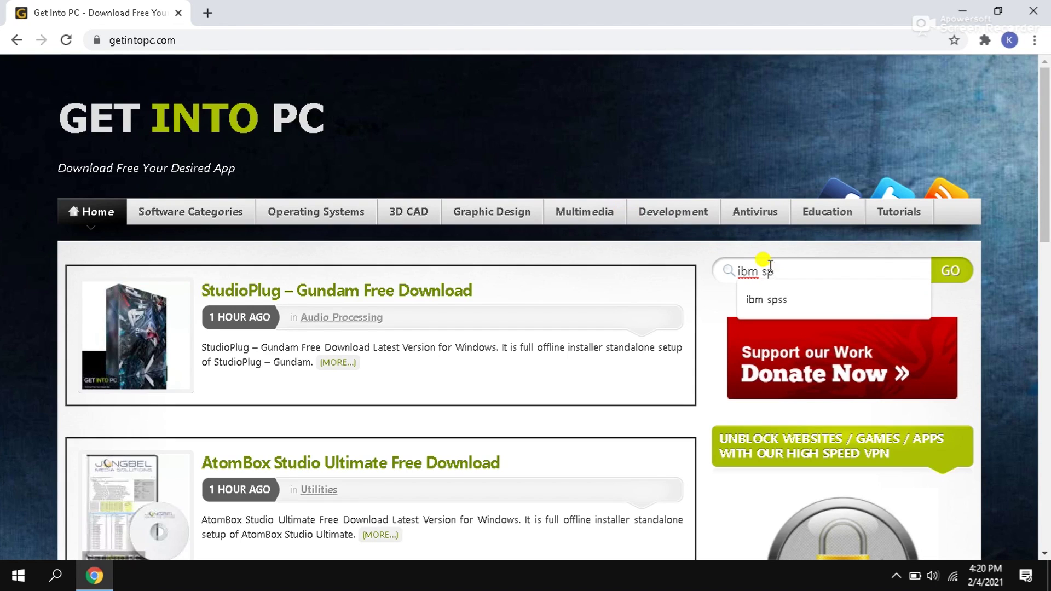
type("ss")
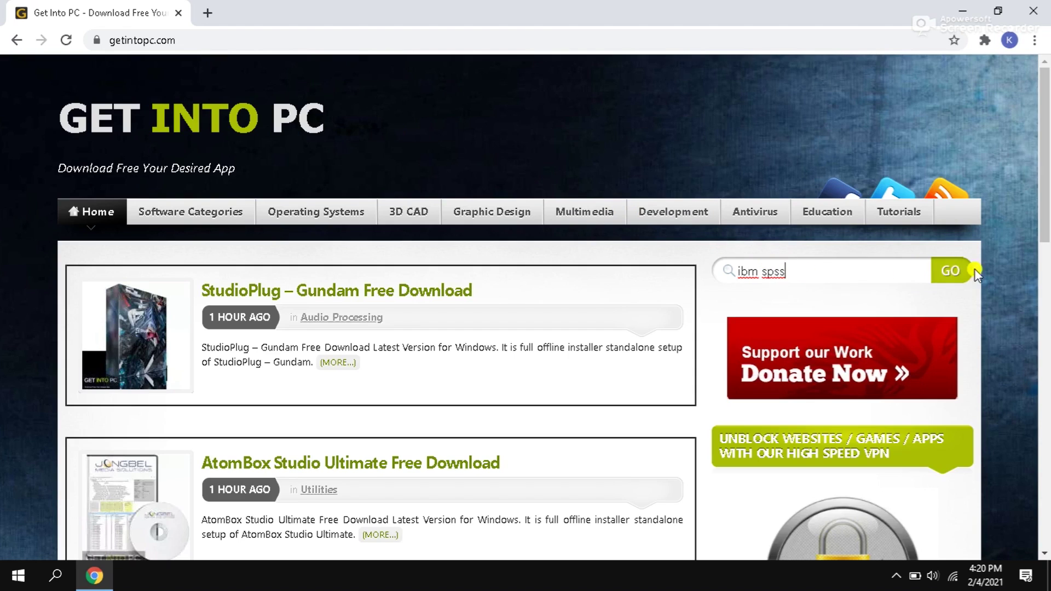
left_click(959, 272)
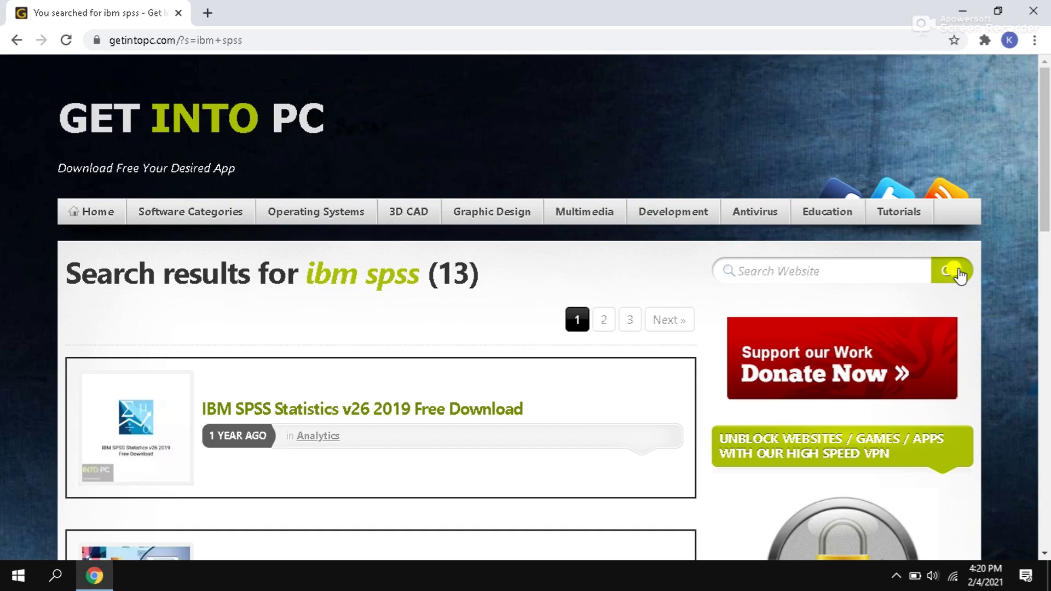
Open the IBM SPSS Statistics v26 2019 Free Download page and start downloading the full setup v26.0.
scroll(1047, 183, "down", 2)
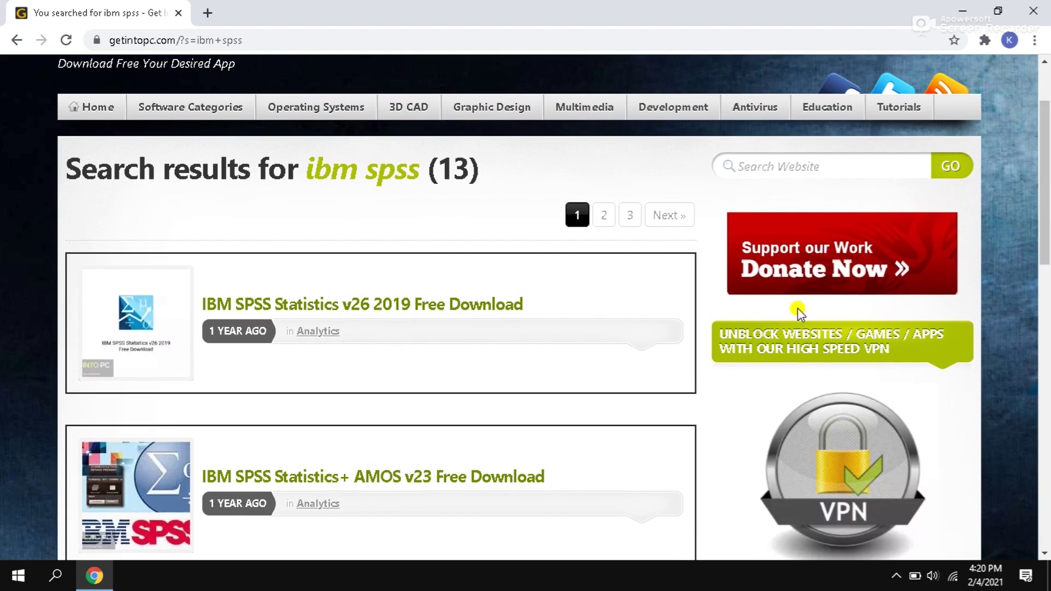
left_click(363, 302)
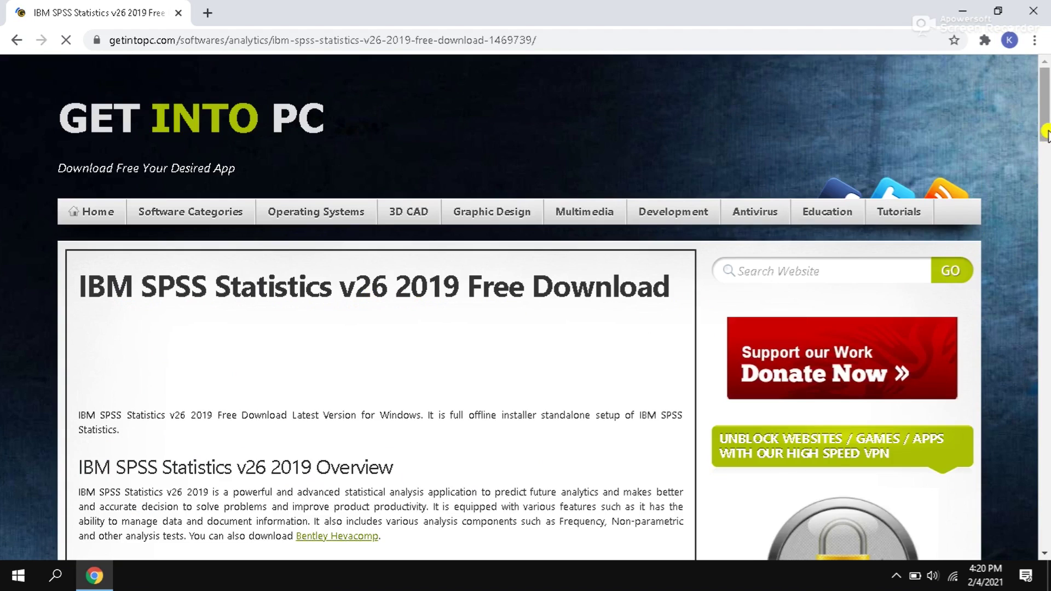
left_click_drag(1048, 133, 1047, 215)
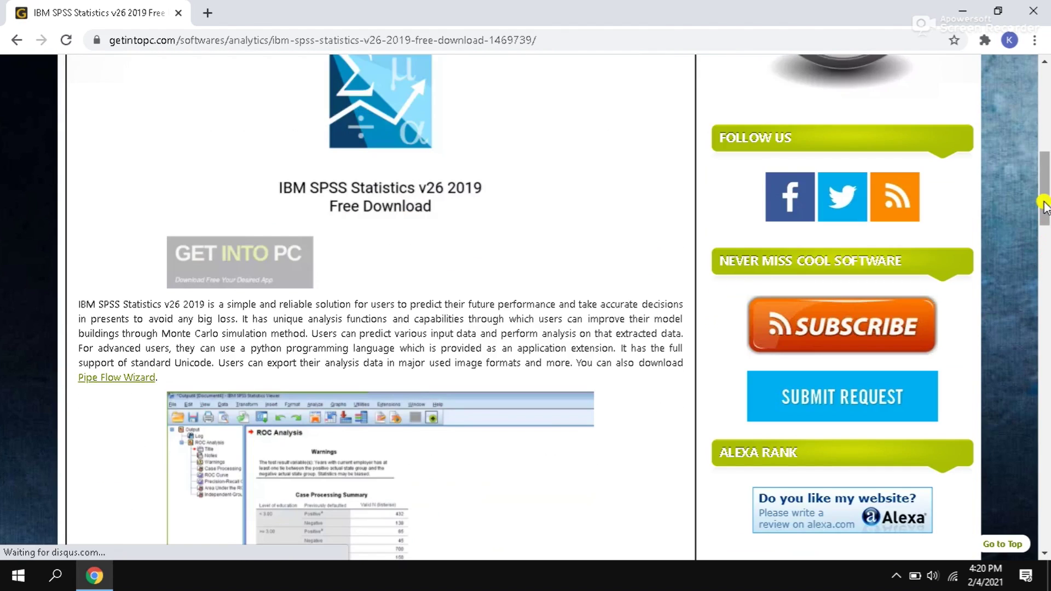
scroll(1047, 284, "down", 10)
scroll(1047, 300, "down", 7)
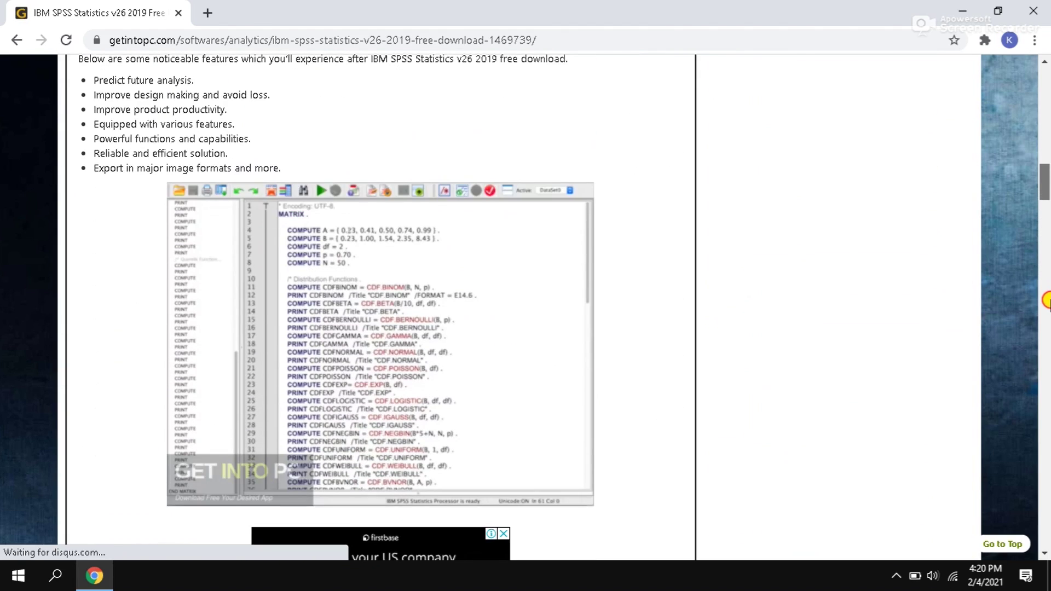
scroll(1047, 327, "down", 10)
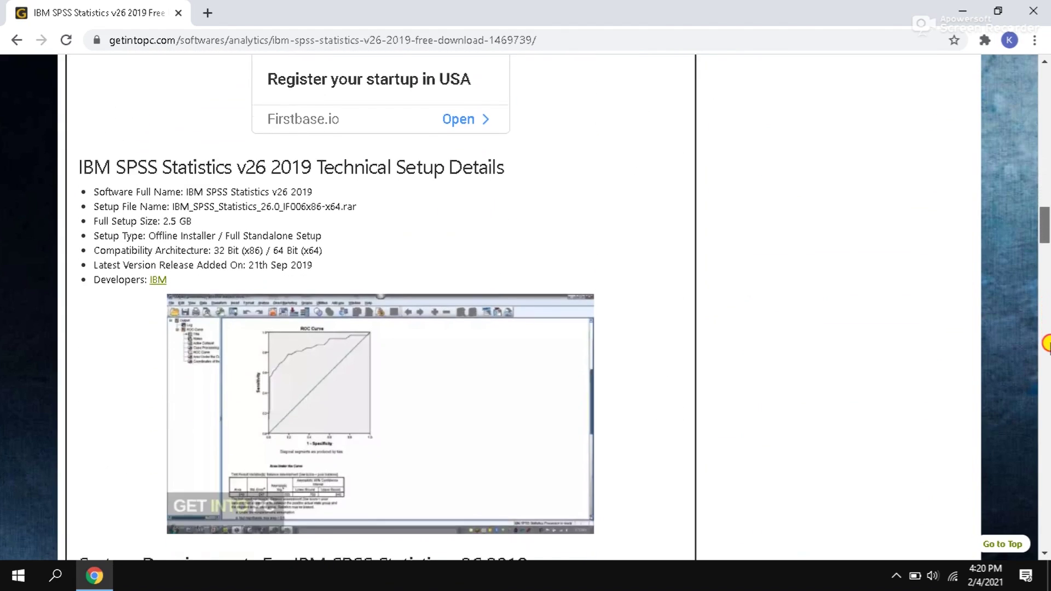
scroll(1047, 367, "down", 5)
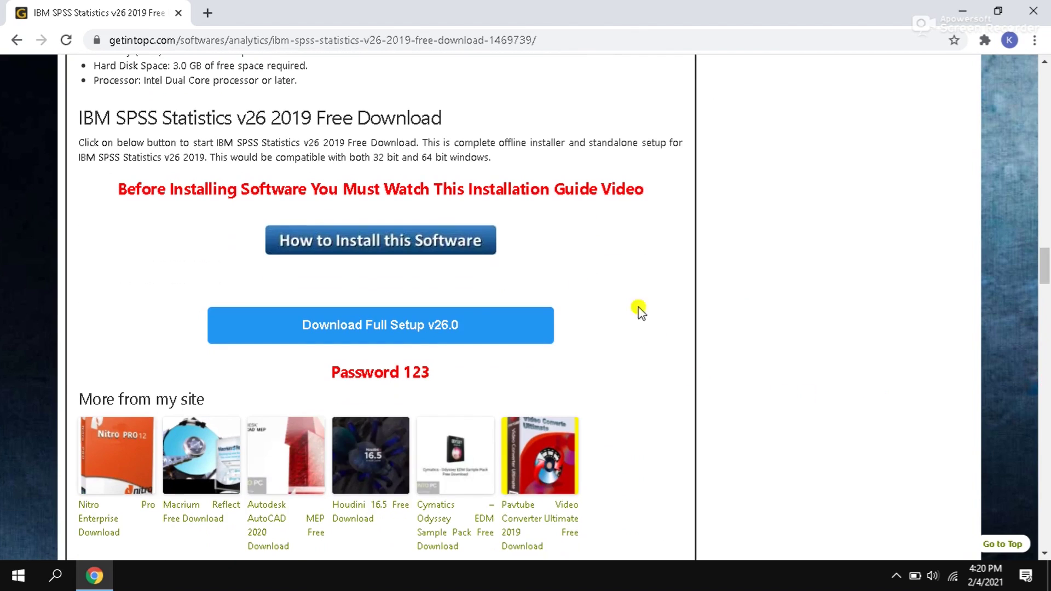
left_click(394, 324)
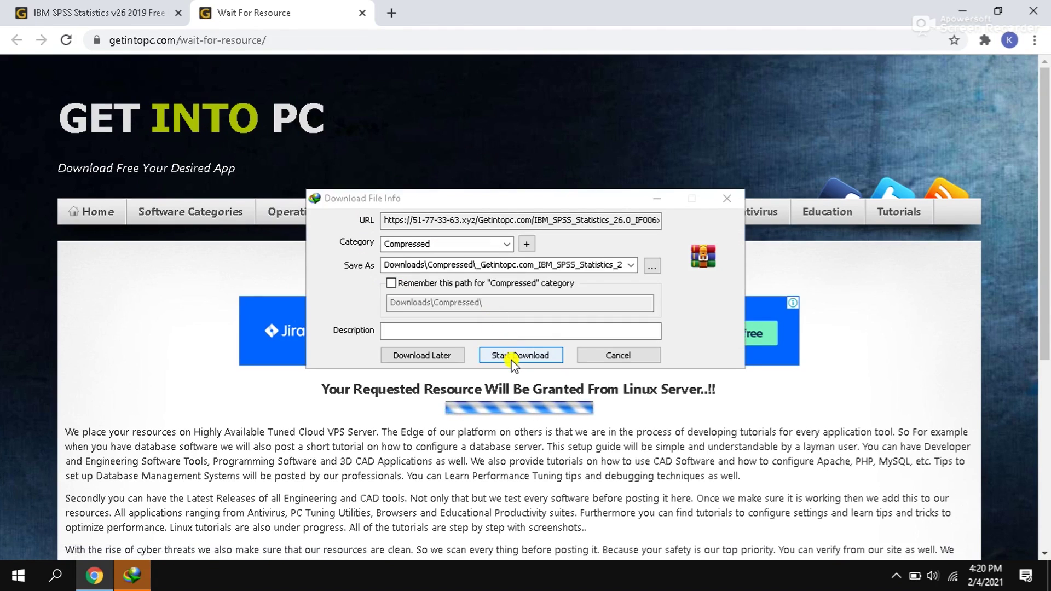
left_click(513, 357)
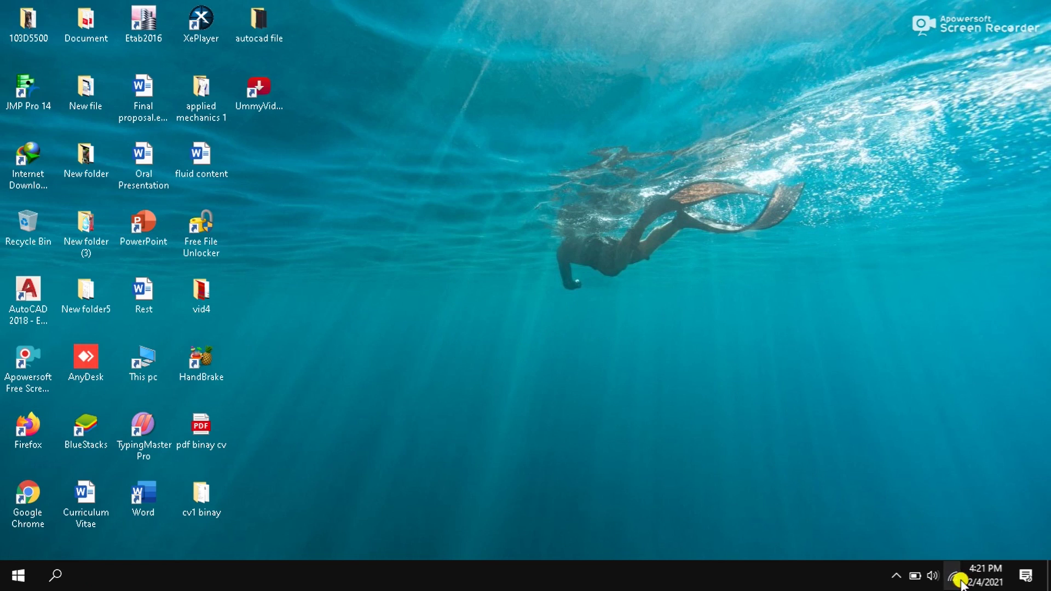
Turn off the computer's Wi-Fi and return to the desktop.
left_click(956, 578)
left_click(804, 539)
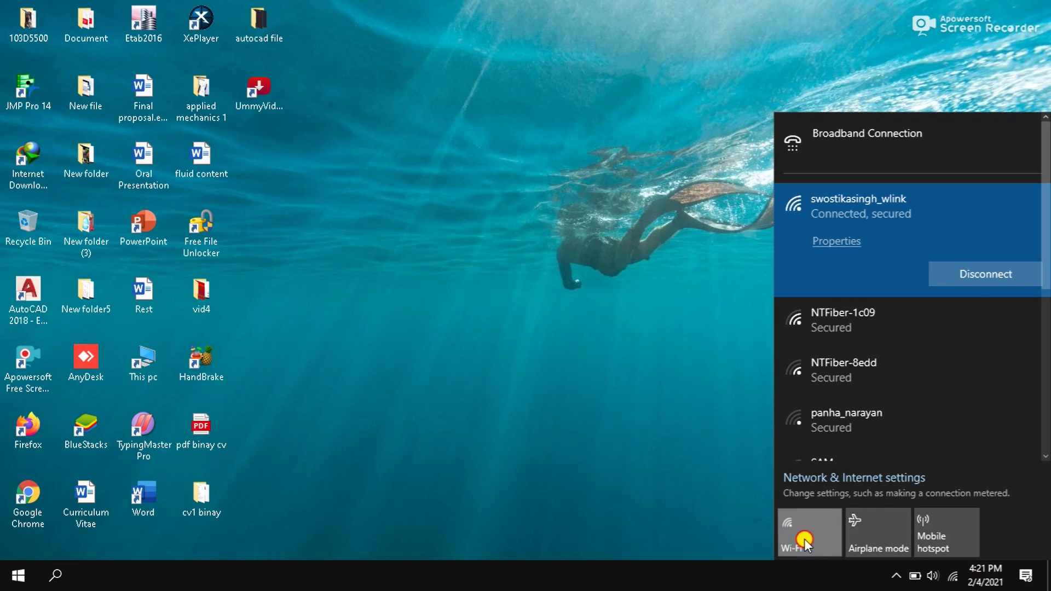
left_click(699, 498)
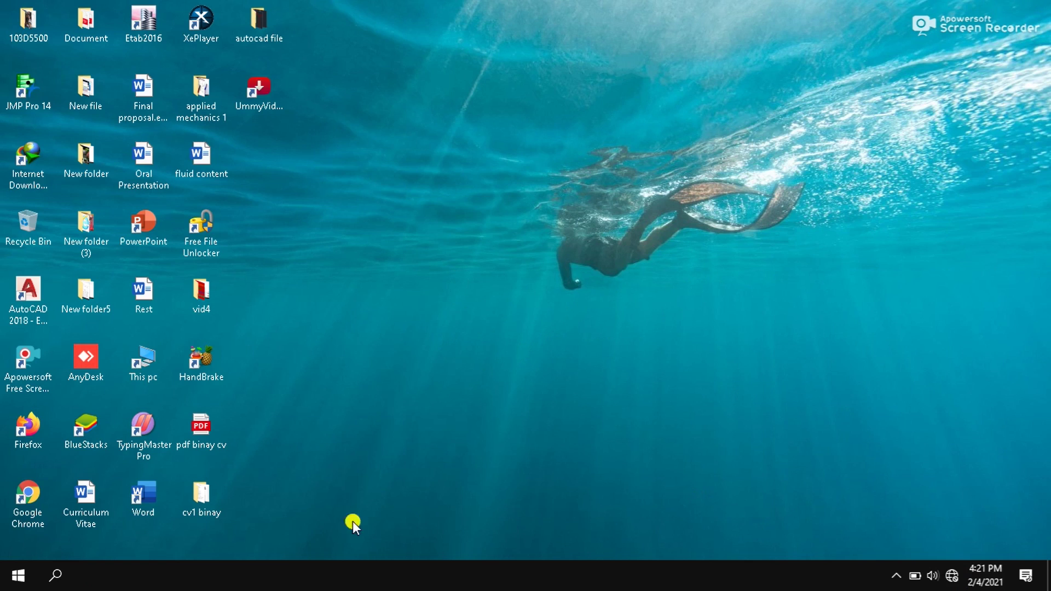
Find Windows Security settings through a system search and open the management settings for virus & threat protection.
left_click(53, 575)
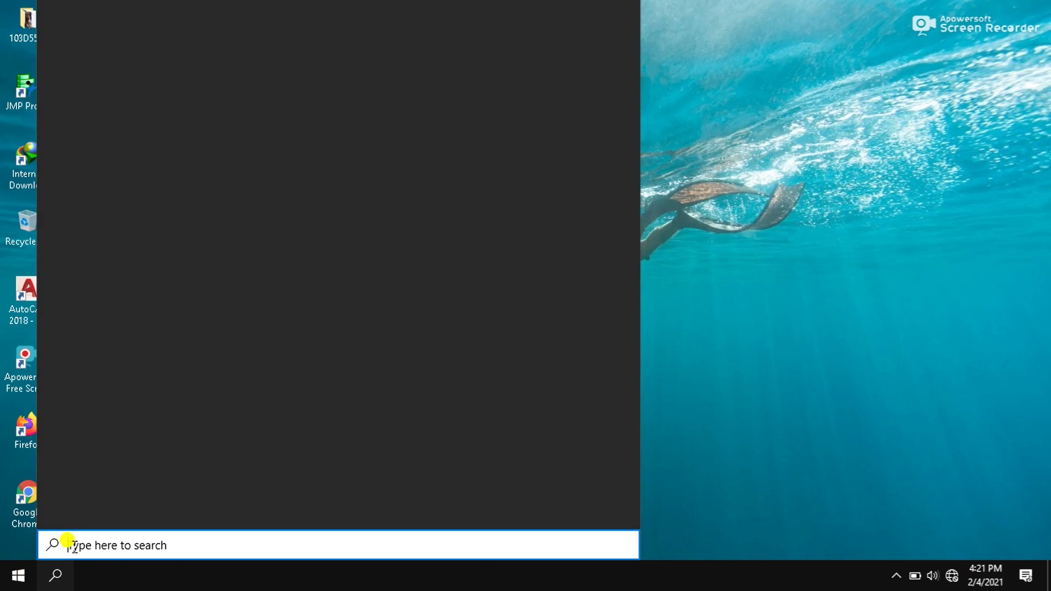
type("win")
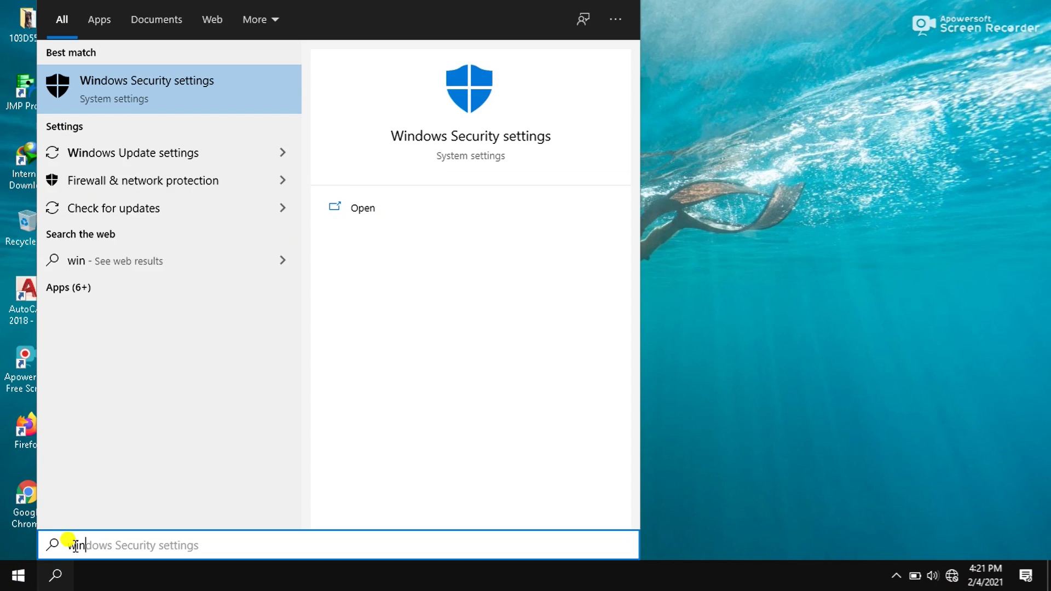
left_click(167, 89)
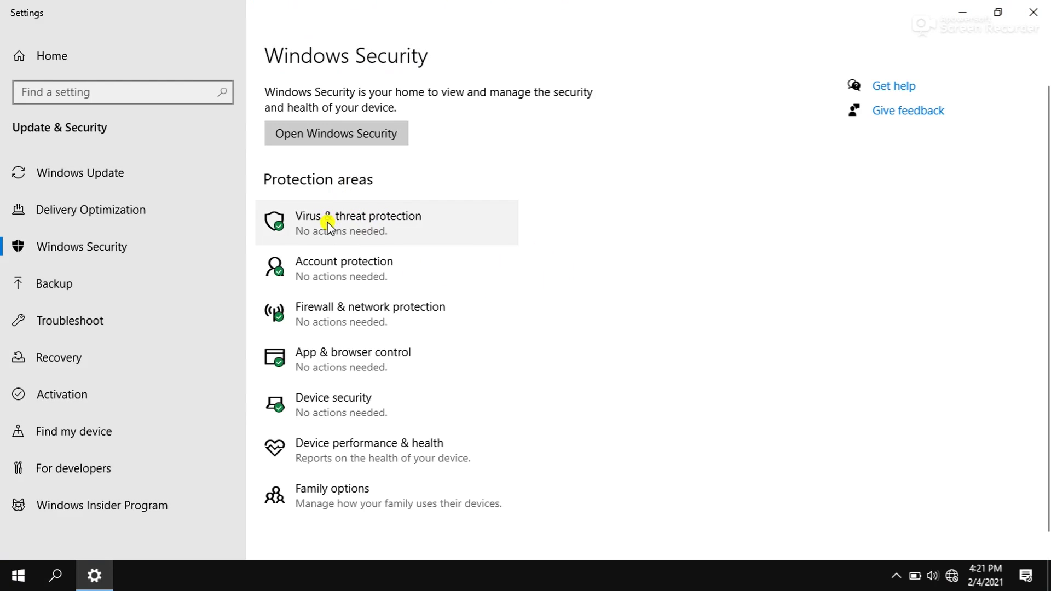
left_click(327, 224)
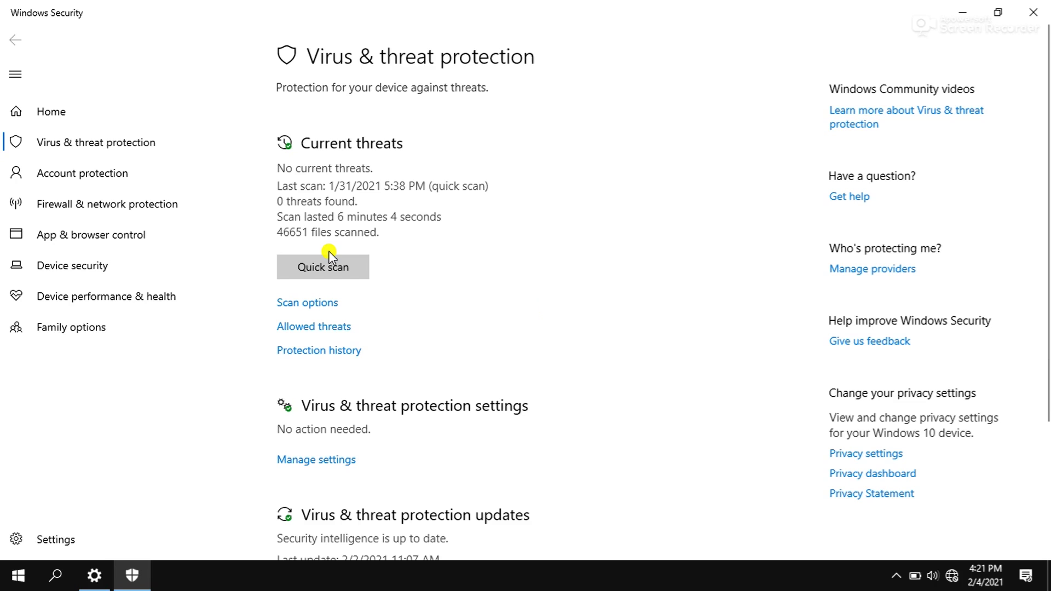
left_click(308, 462)
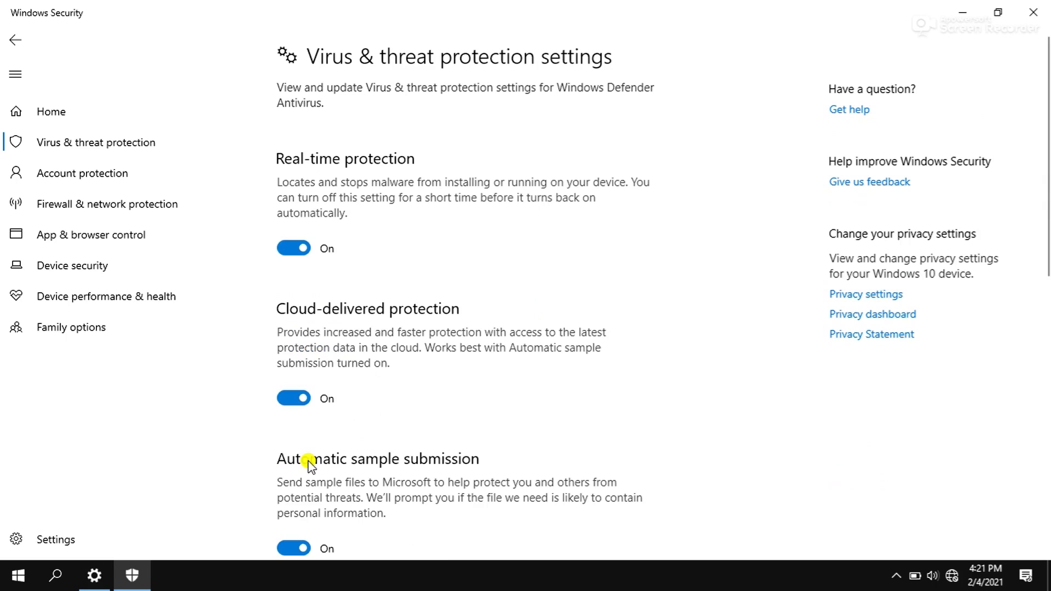
Turn off real-time protection, allowing the system change, and turn off cloud-delivered protection.
left_click(281, 251)
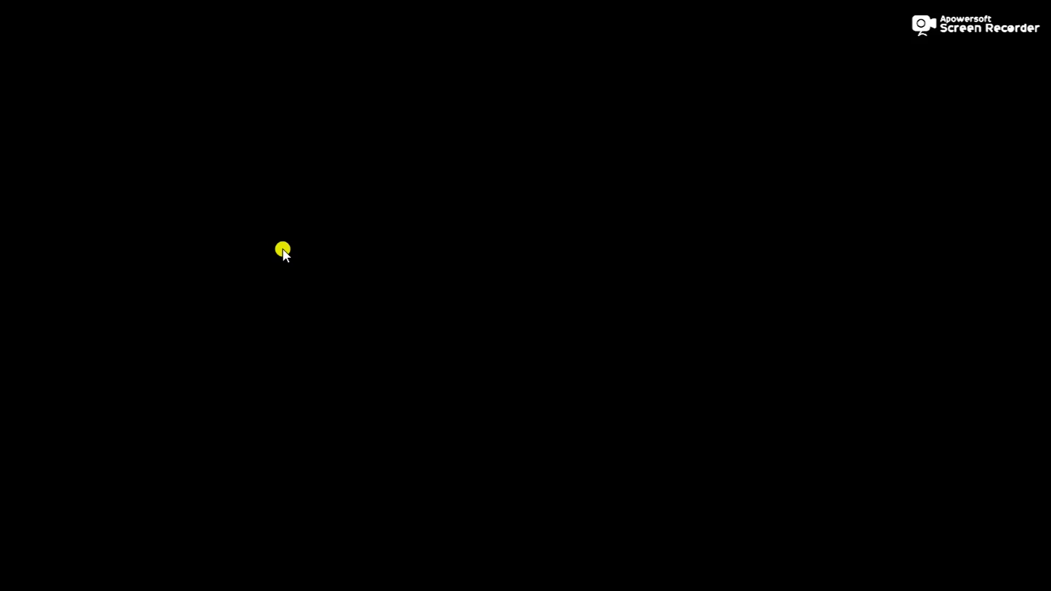
left_click(359, 410)
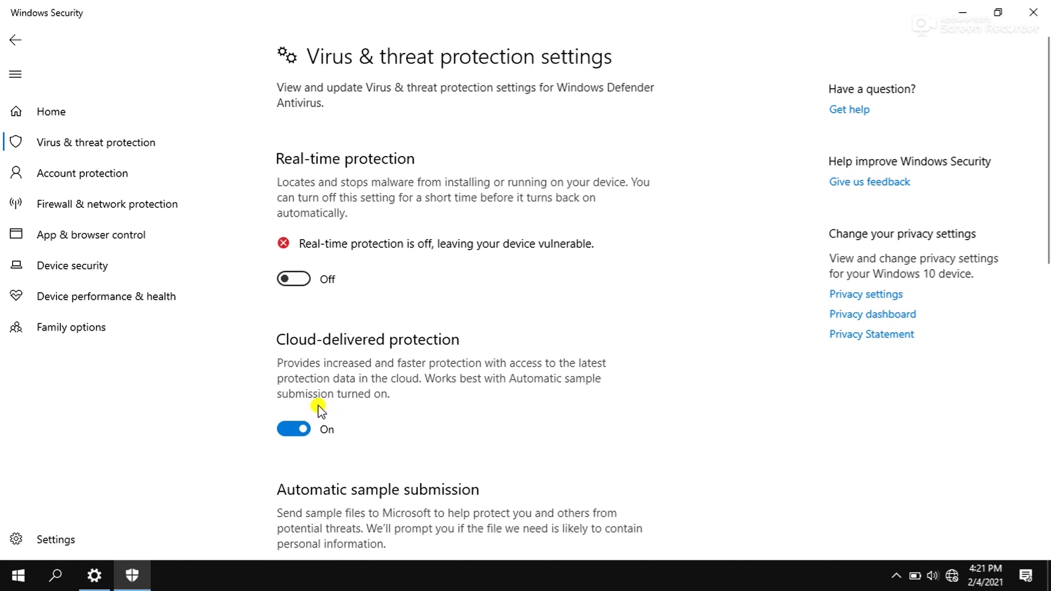
left_click(304, 430)
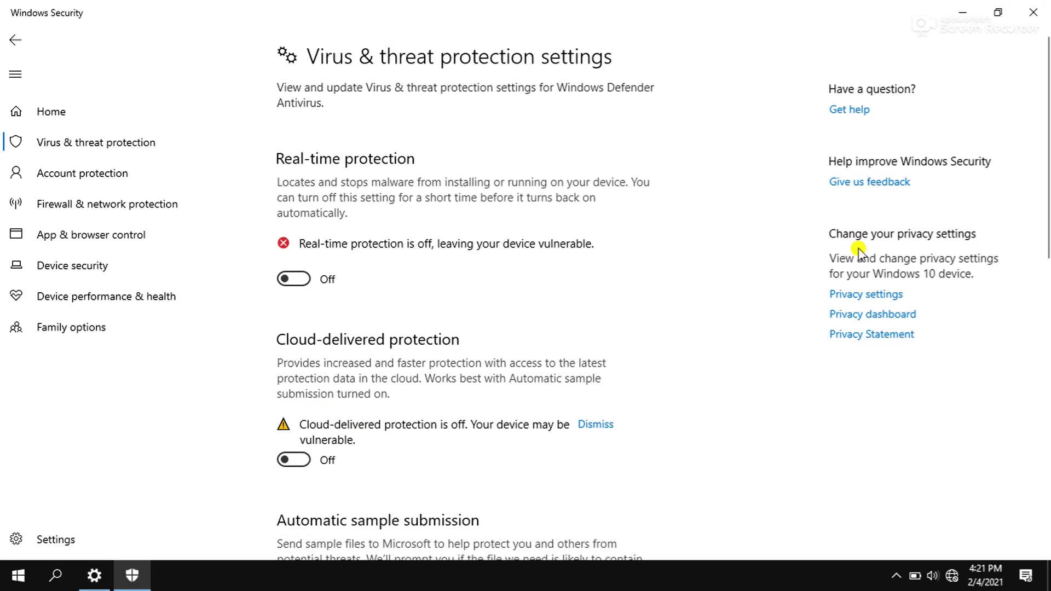
Turn off automatic sample submission and Tamper Protection, review the protection settings and close the Windows Security window.
left_click_drag(1046, 164, 1044, 303)
left_click(308, 261)
left_click(302, 439)
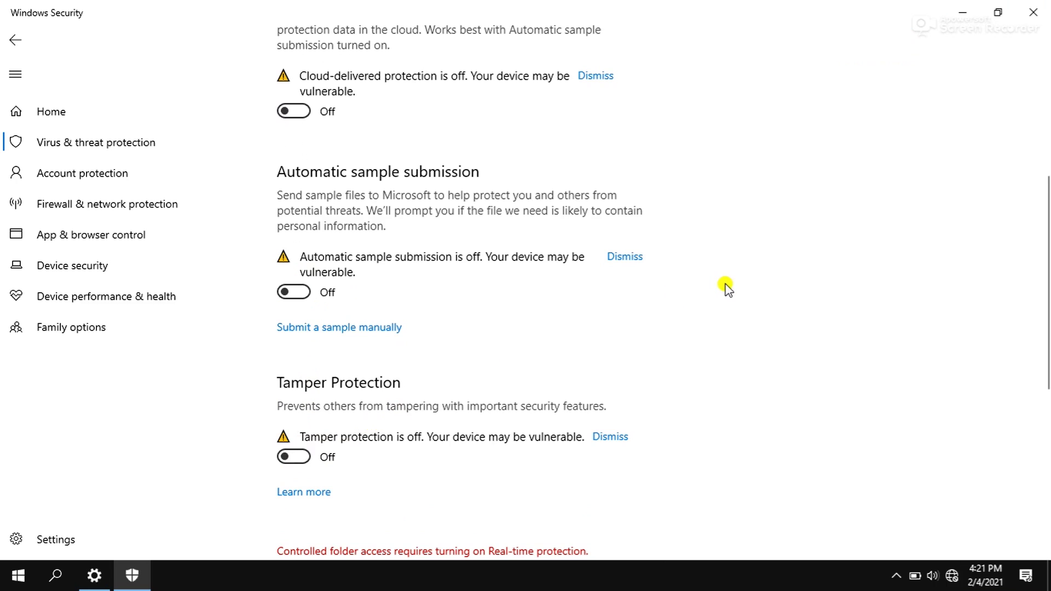
scroll(725, 288, "up", 5)
scroll(726, 288, "down", 10)
scroll(722, 297, "up", 10)
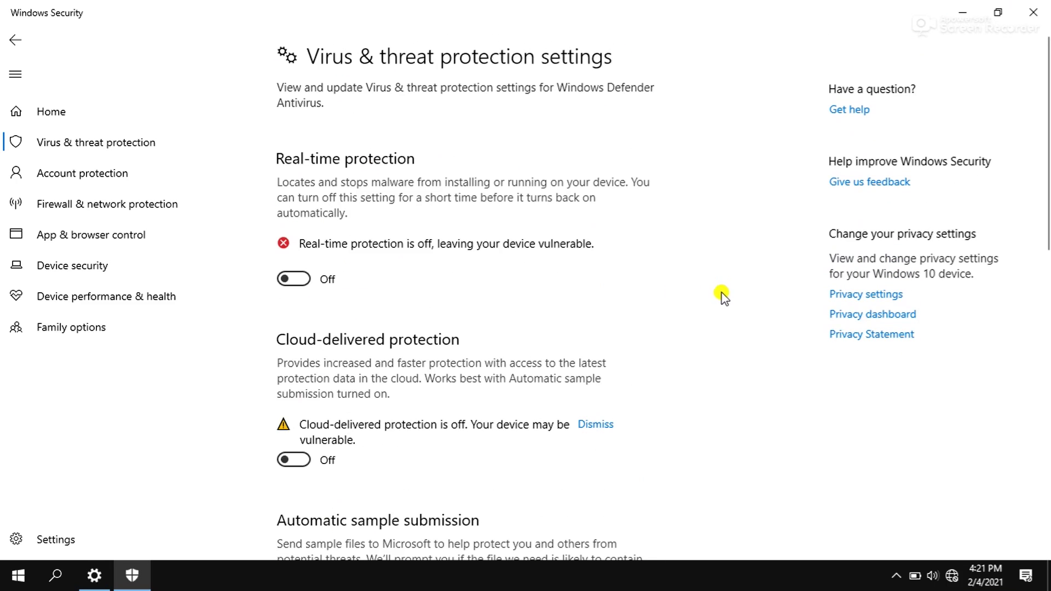
left_click(1032, 8)
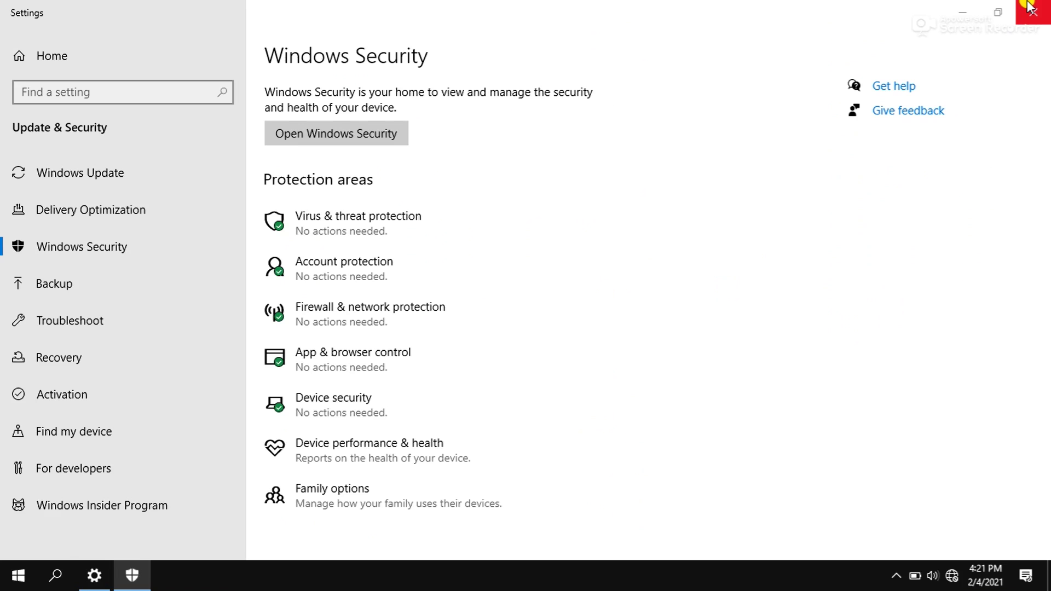
Close the Settings window and open the Downloads folder in This PC.
left_click(1032, 8)
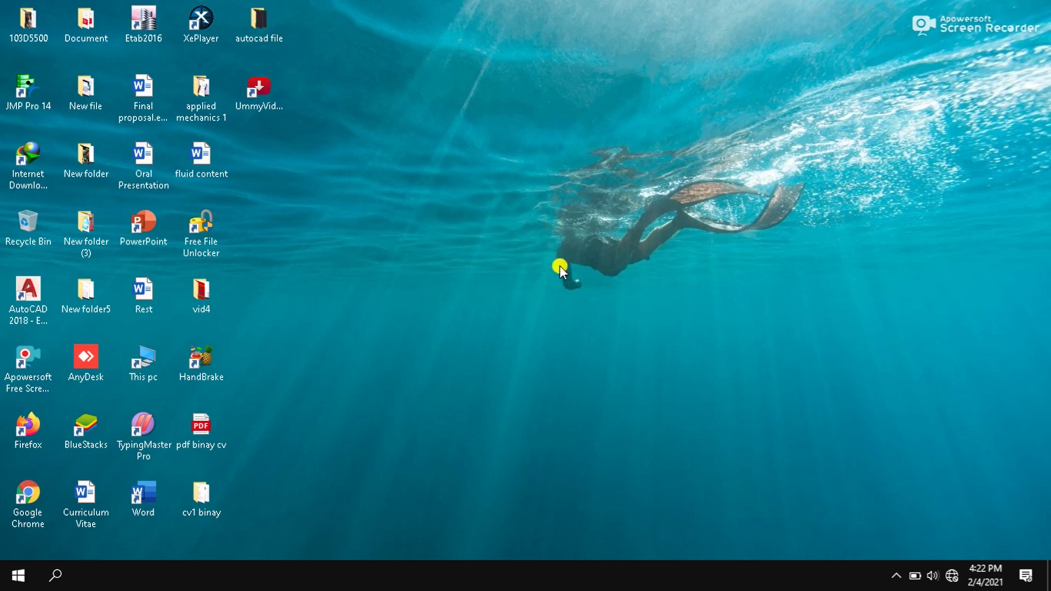
right_click(147, 364)
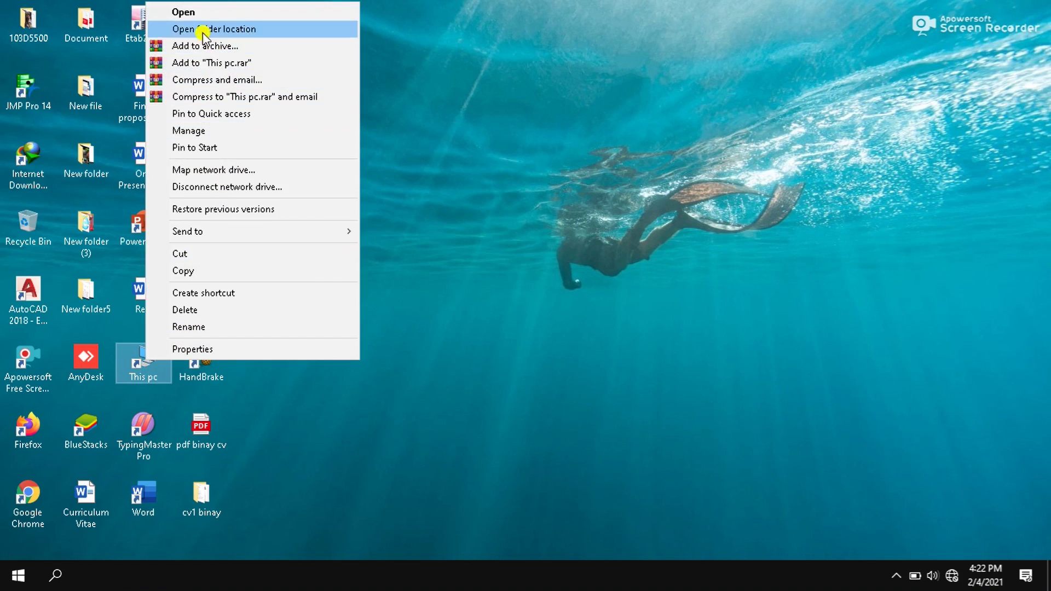
left_click(201, 7)
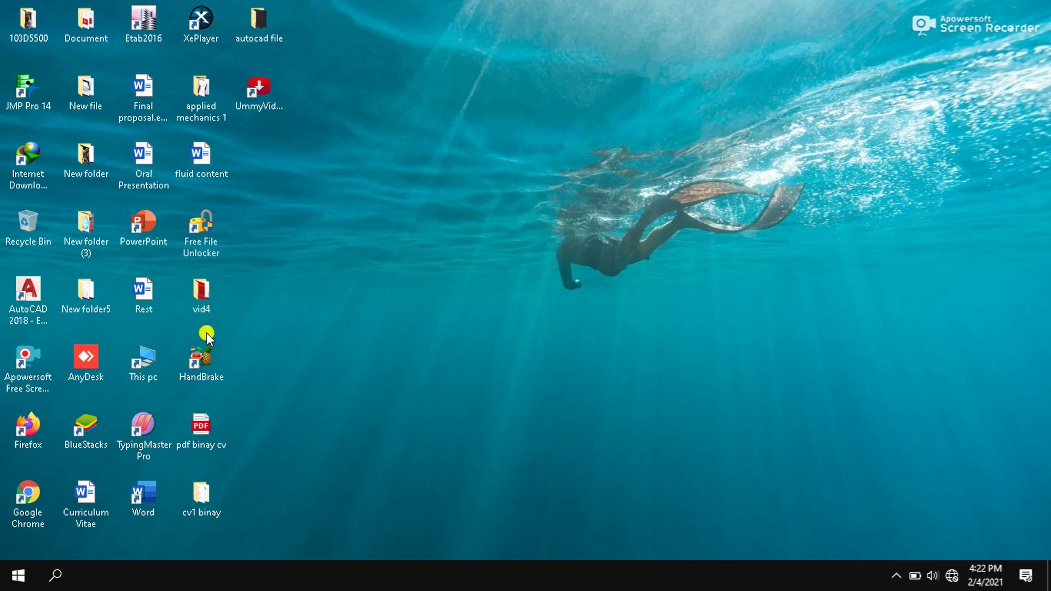
right_click(155, 366)
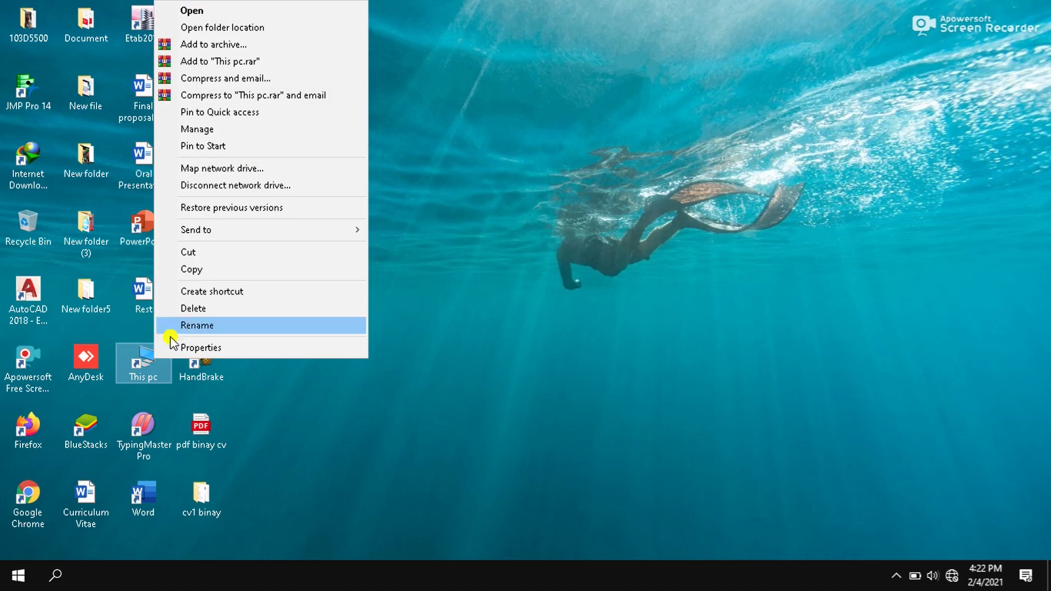
left_click(190, 11)
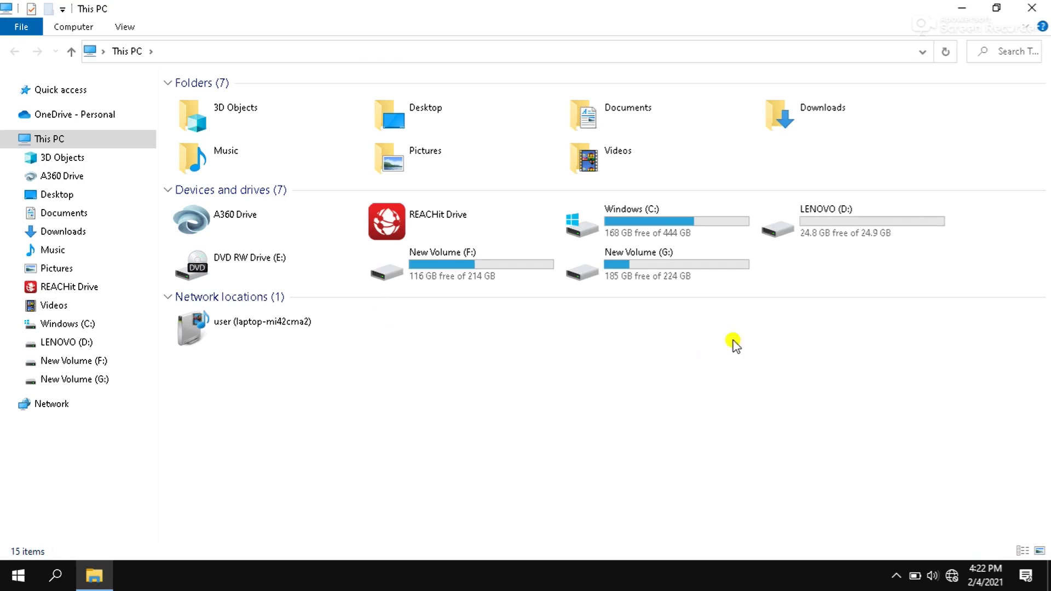
left_click(806, 125)
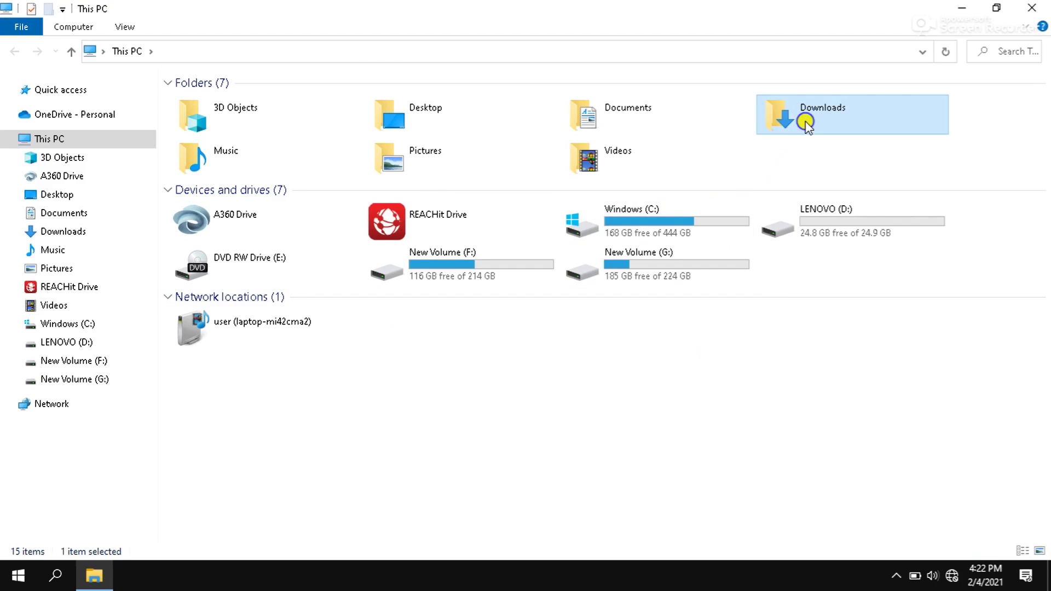
right_click(806, 125)
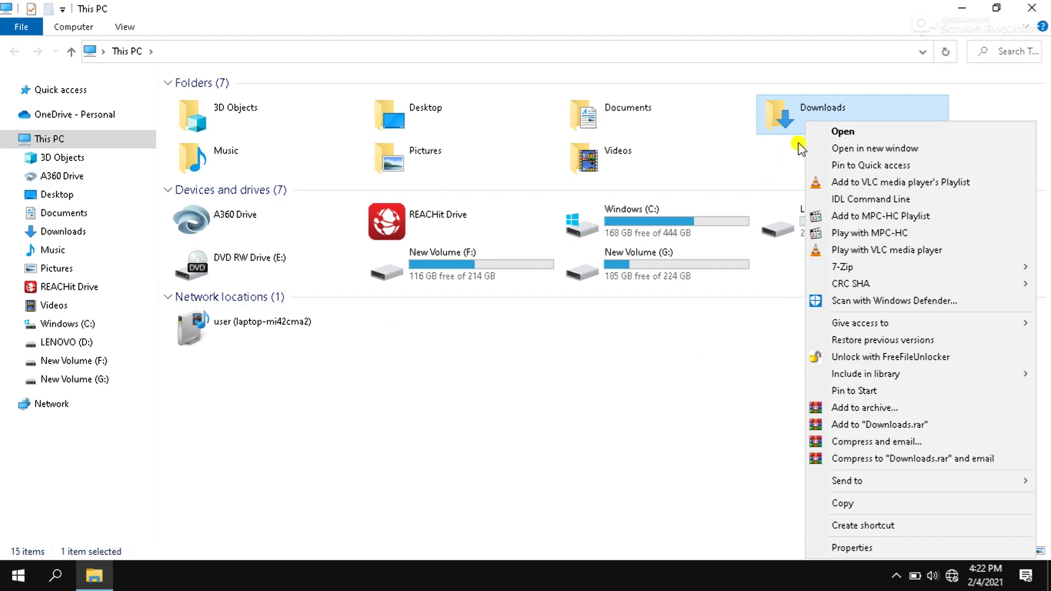
left_click(831, 132)
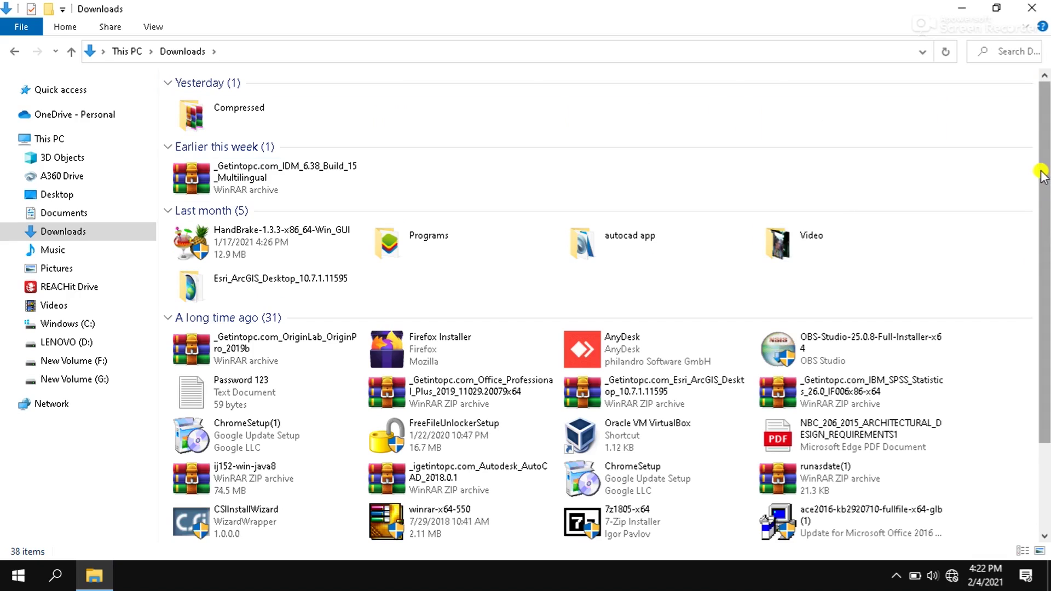
Extract the _Getintopc.com_IBM_SPSS_Statistics_26.0_IF006x86-x64 archive directly into Downloads, replacing each existing file.
left_click_drag(1042, 164, 1046, 274)
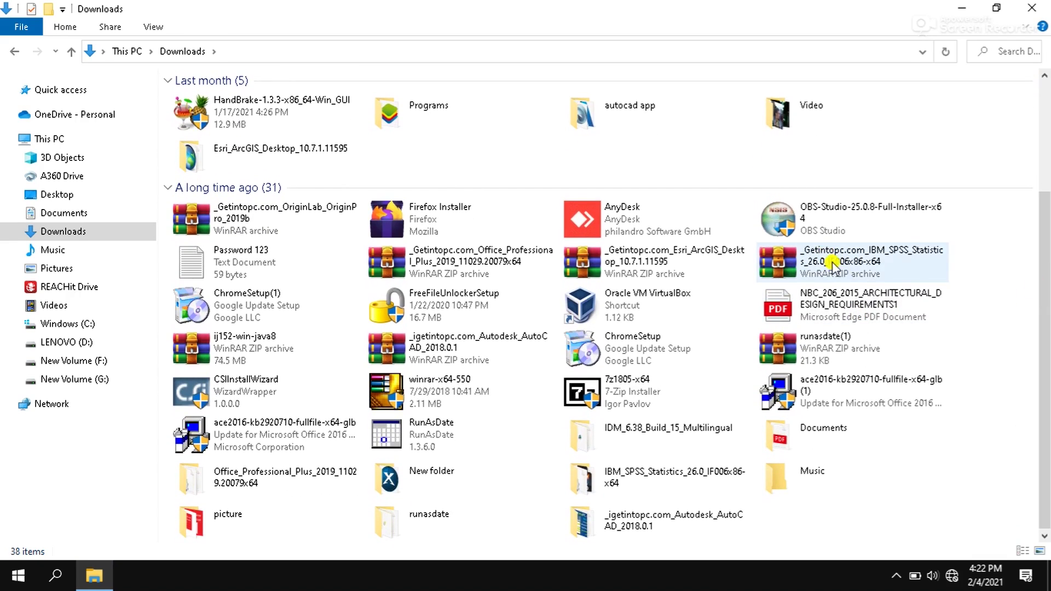
left_click(861, 255)
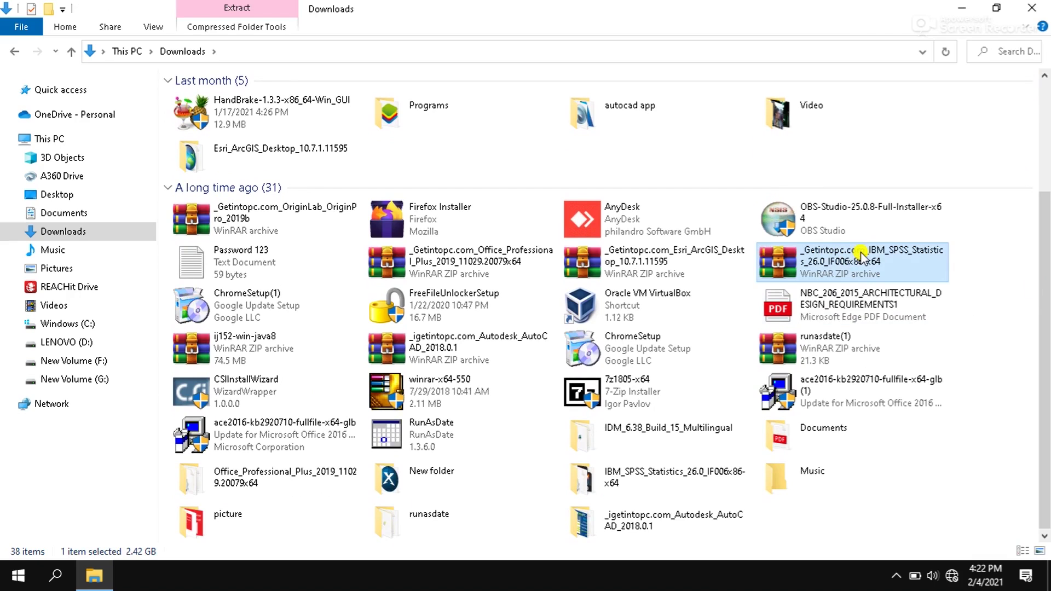
right_click(861, 251)
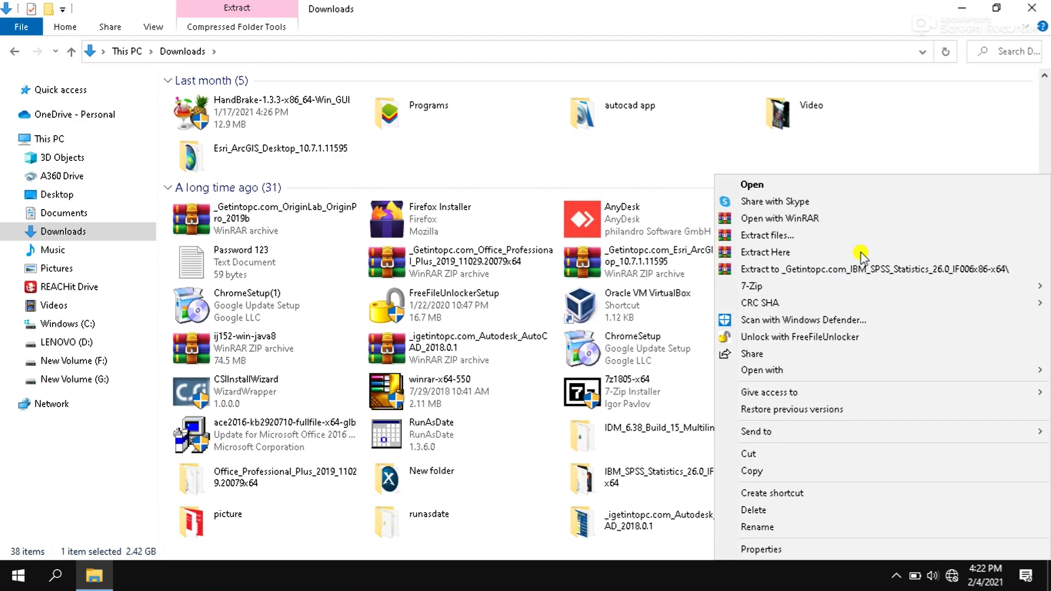
left_click(782, 253)
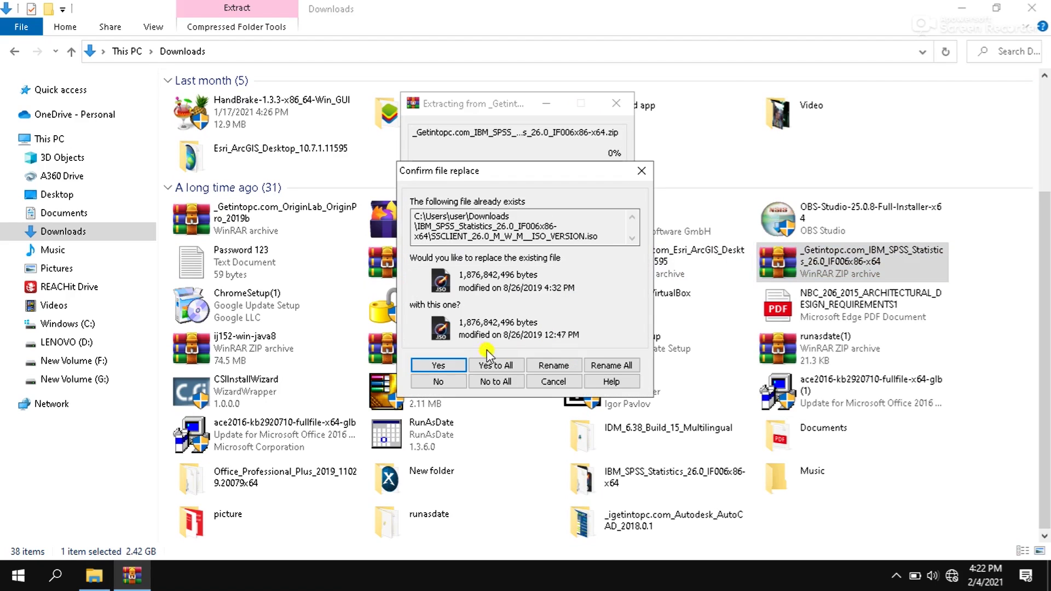
left_click(452, 365)
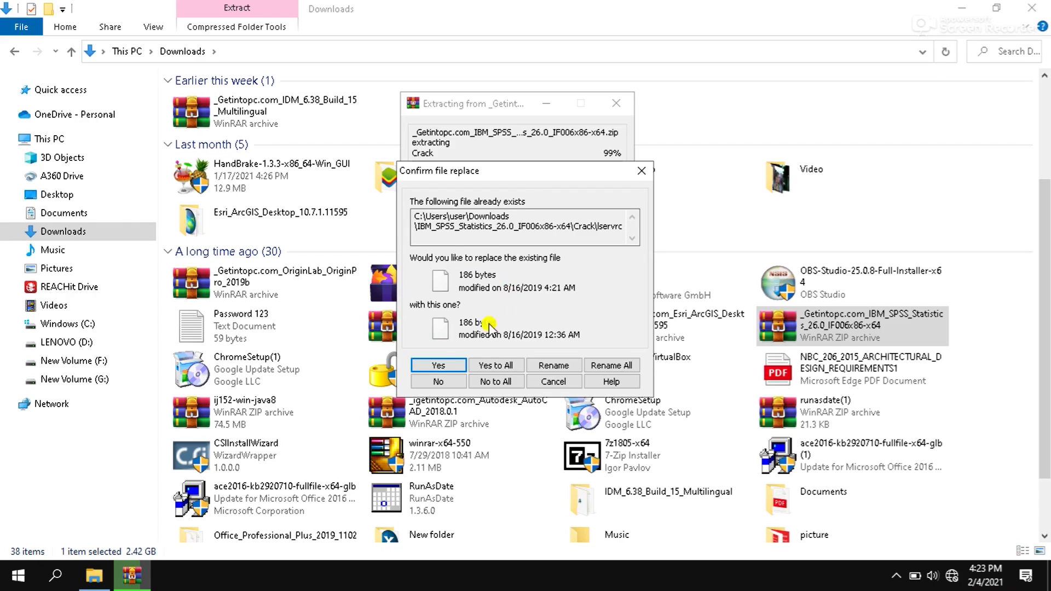
left_click(431, 363)
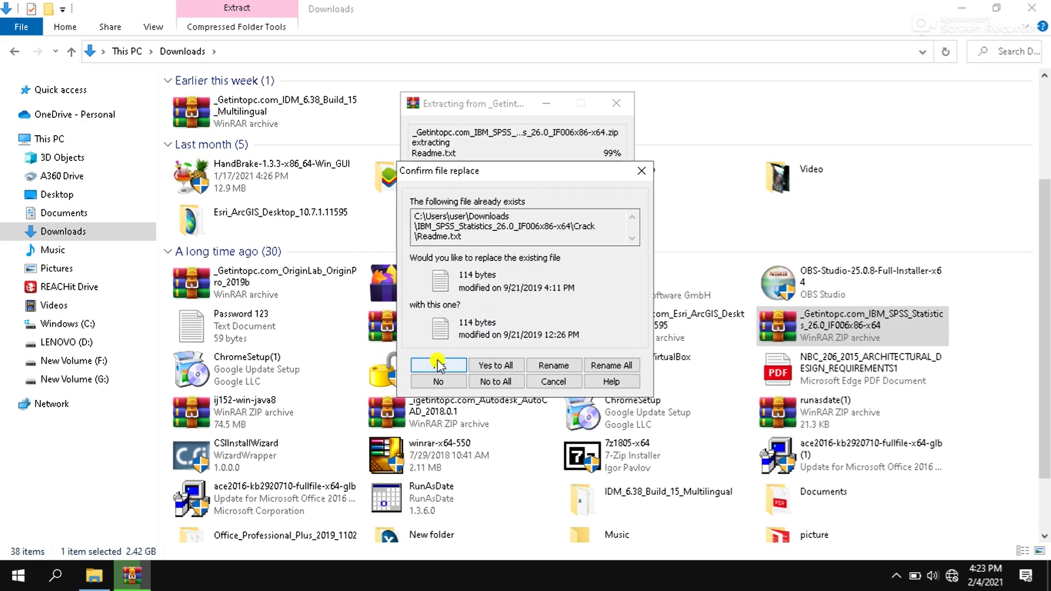
left_click(439, 361)
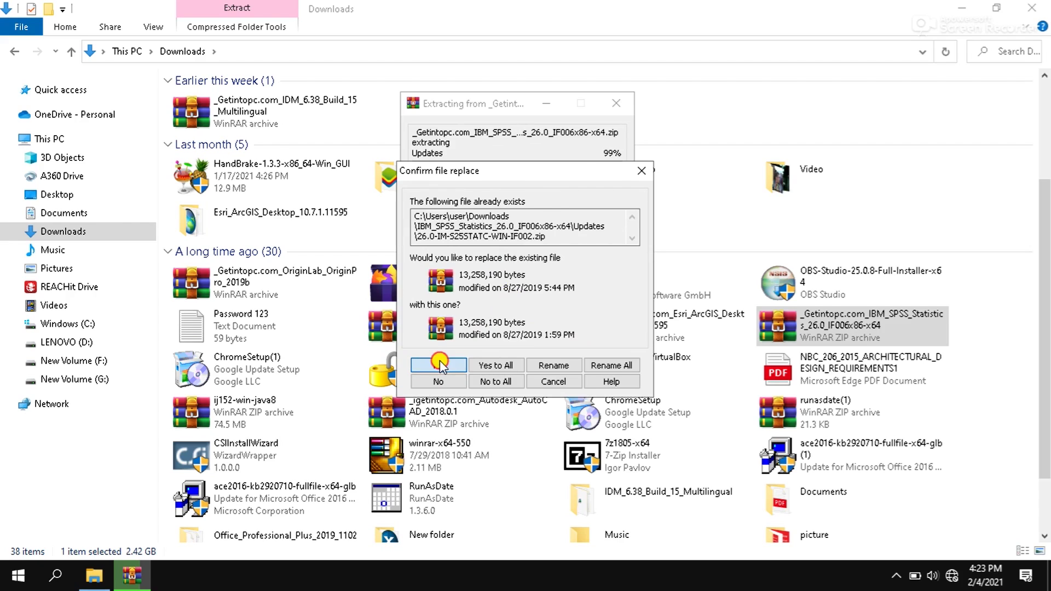
left_click(439, 360)
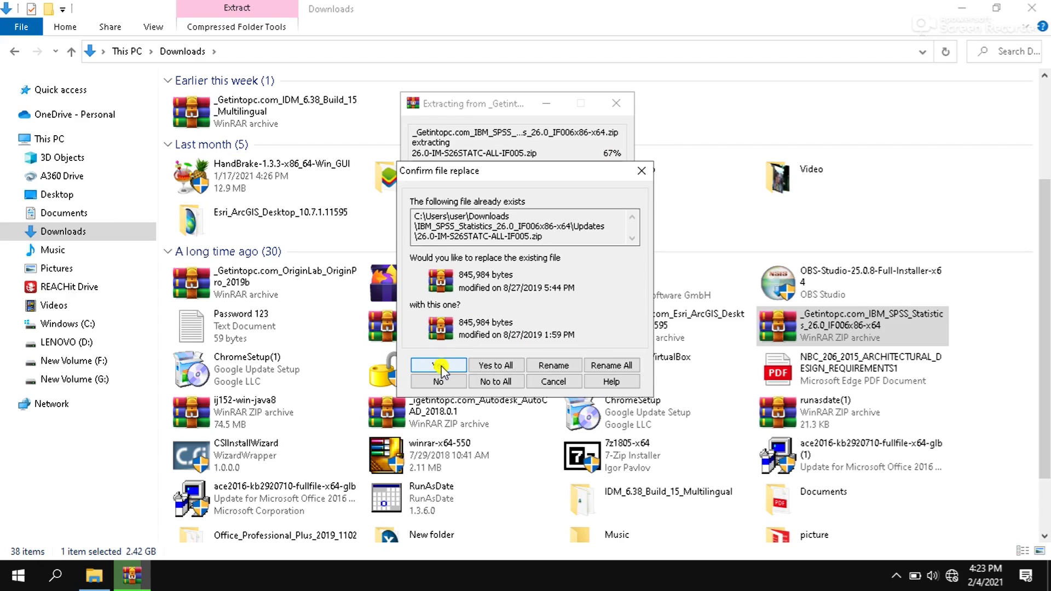
left_click(443, 367)
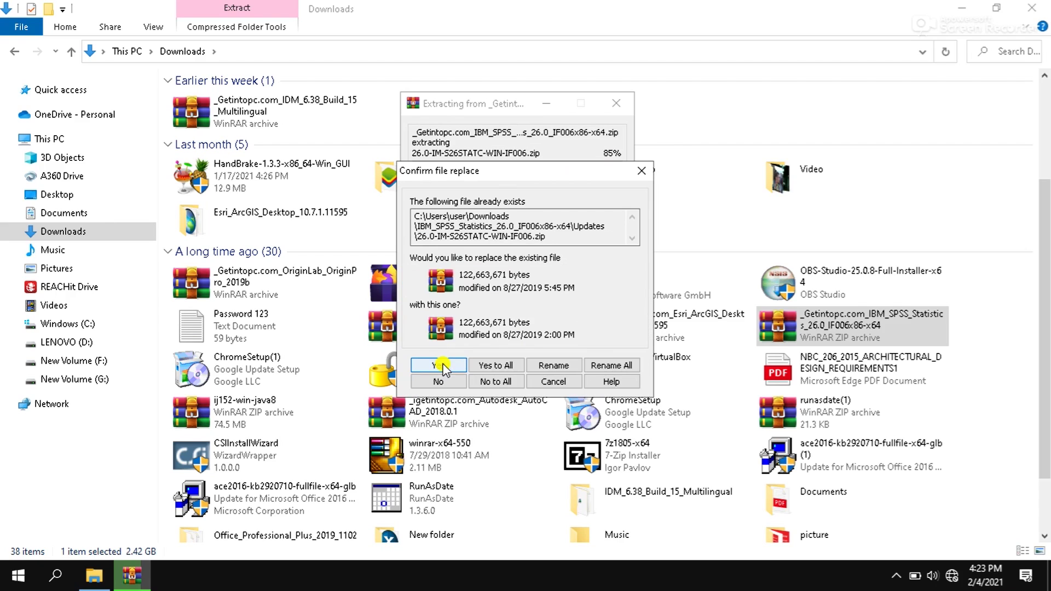
left_click(442, 365)
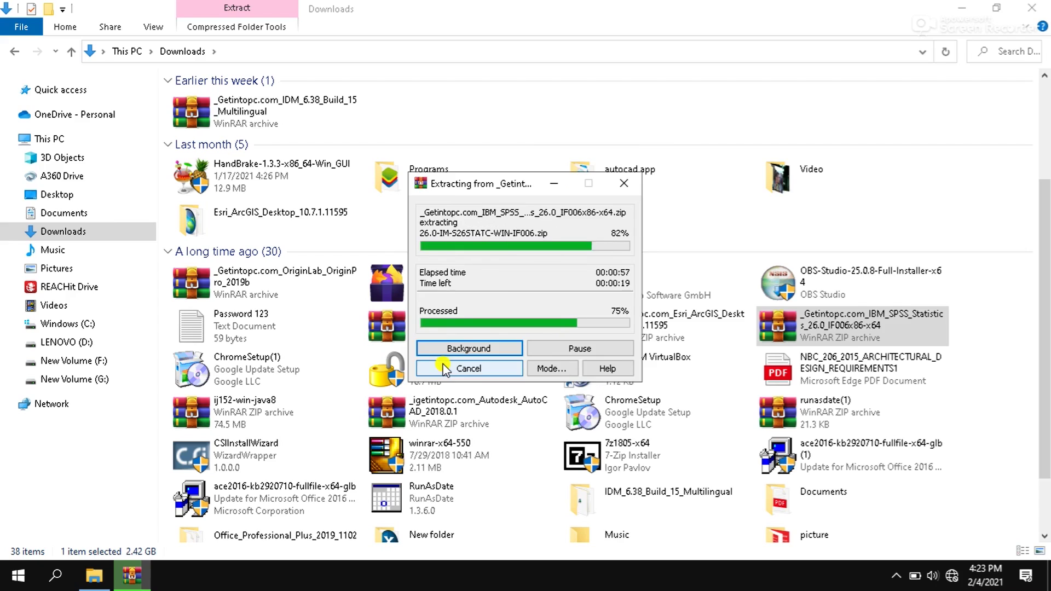
left_click(442, 365)
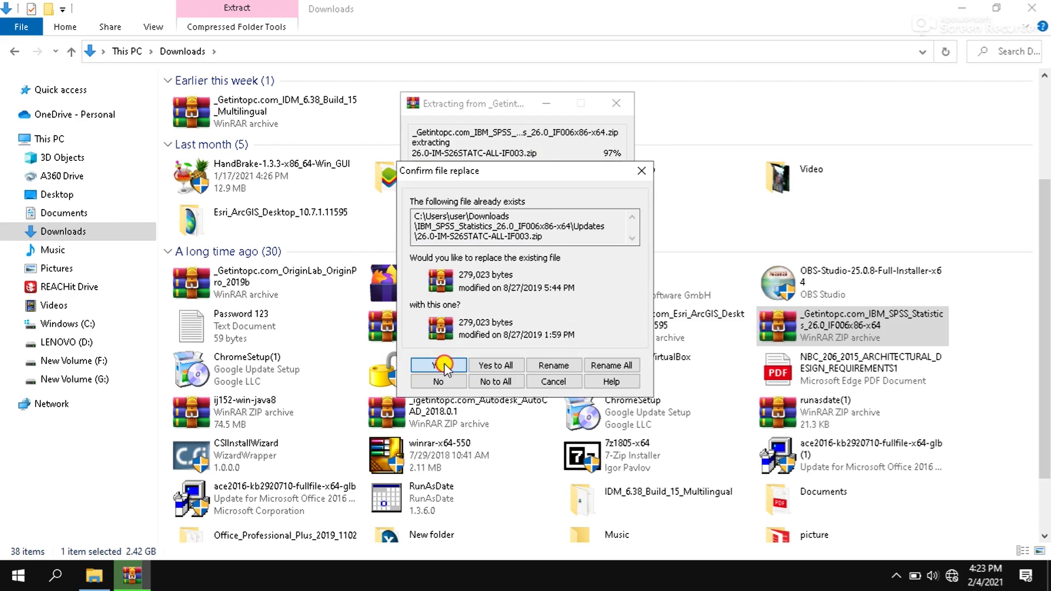
left_click(443, 365)
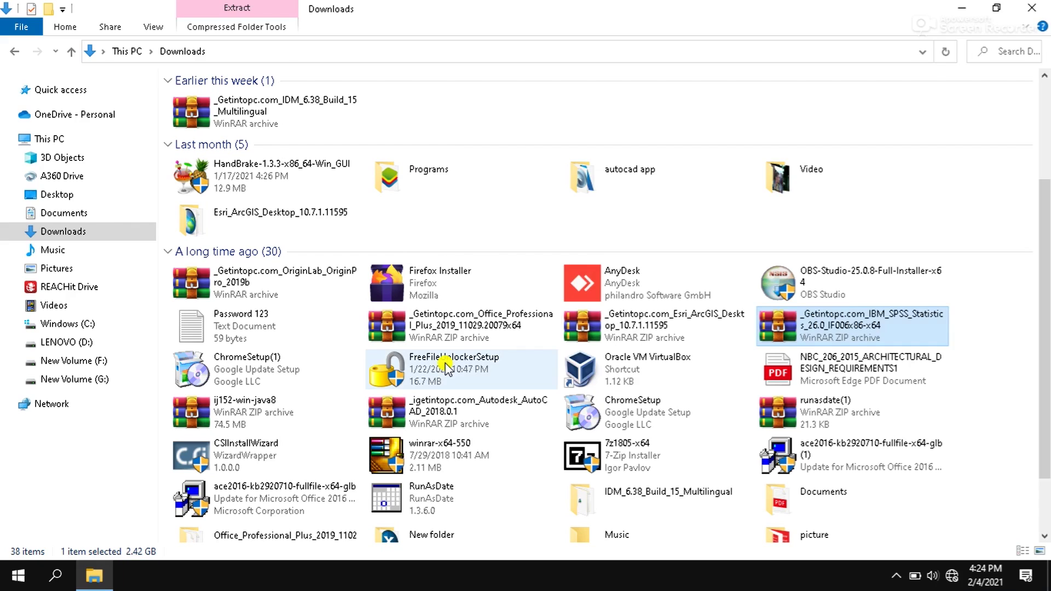
Open the Windows subfolder inside the extracted IBM_SPSS_Statistics_26.0_IF006x86-x64 folder.
scroll(635, 295, "down", 1)
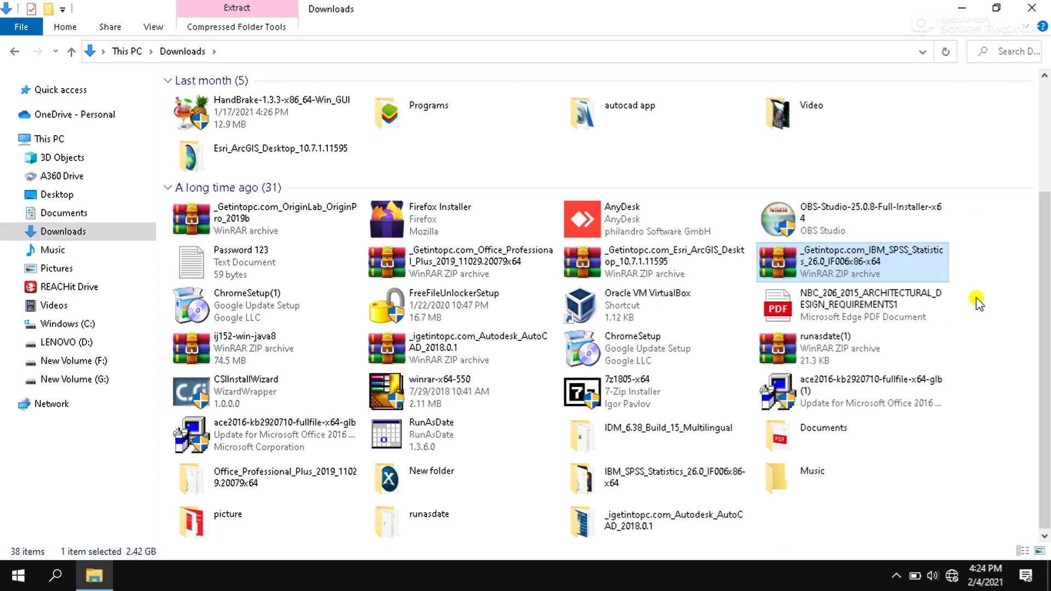
left_click_drag(1047, 235, 1046, 298)
left_click(640, 475)
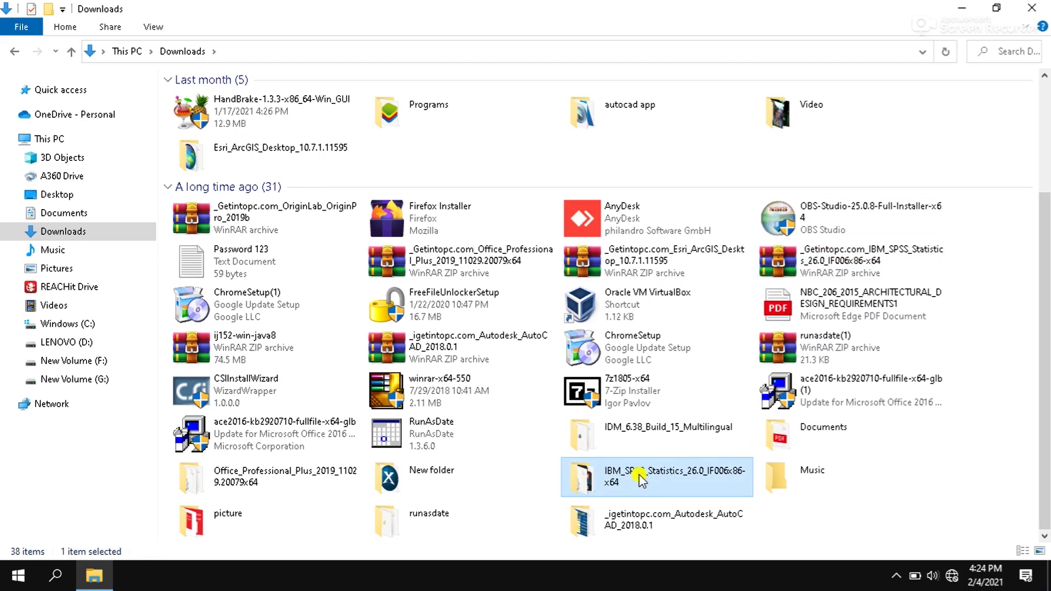
right_click(640, 474)
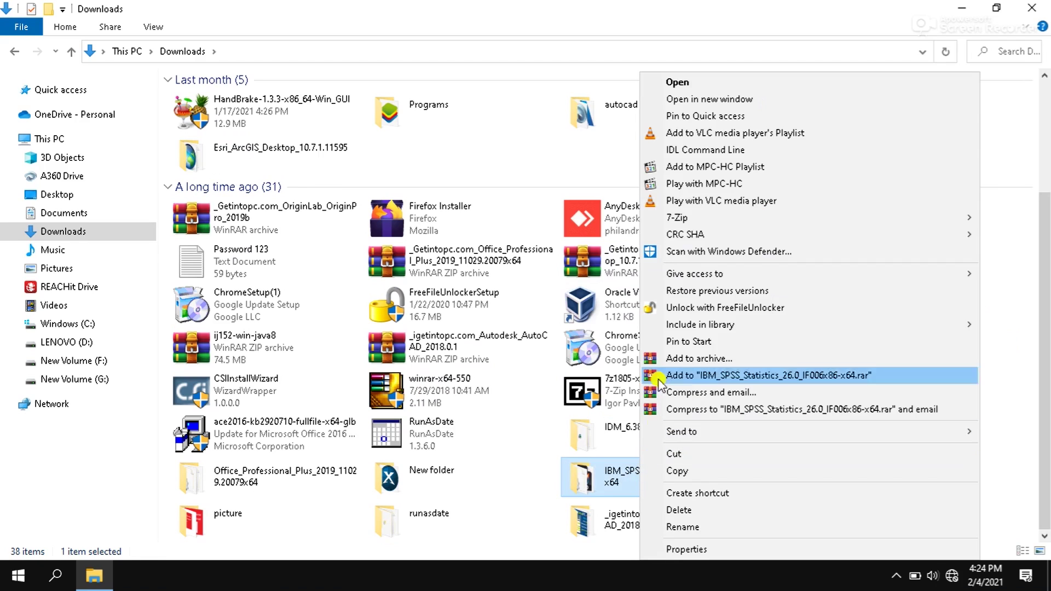
left_click(692, 83)
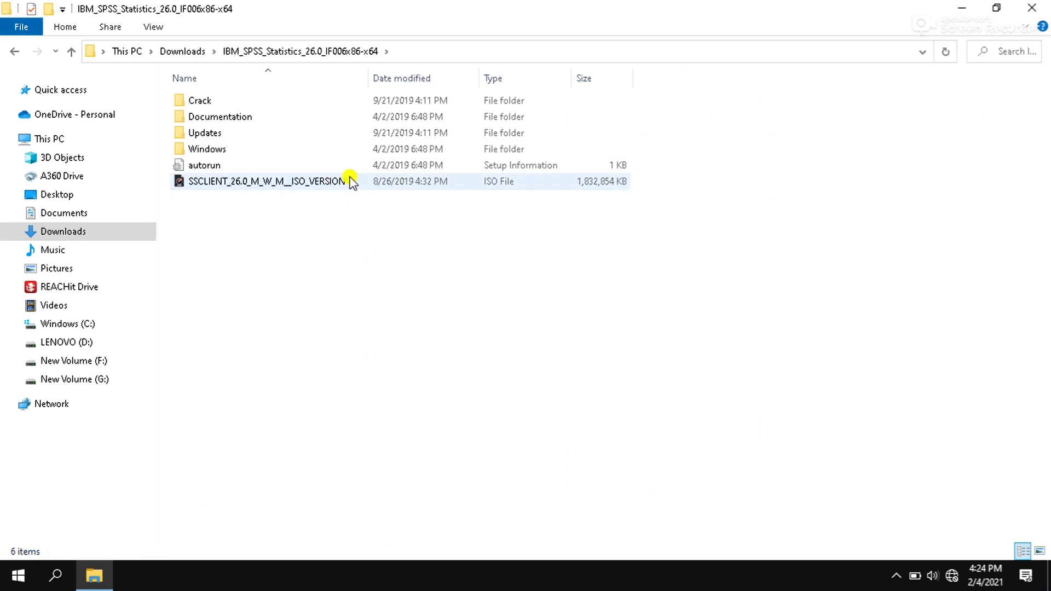
left_click(239, 156)
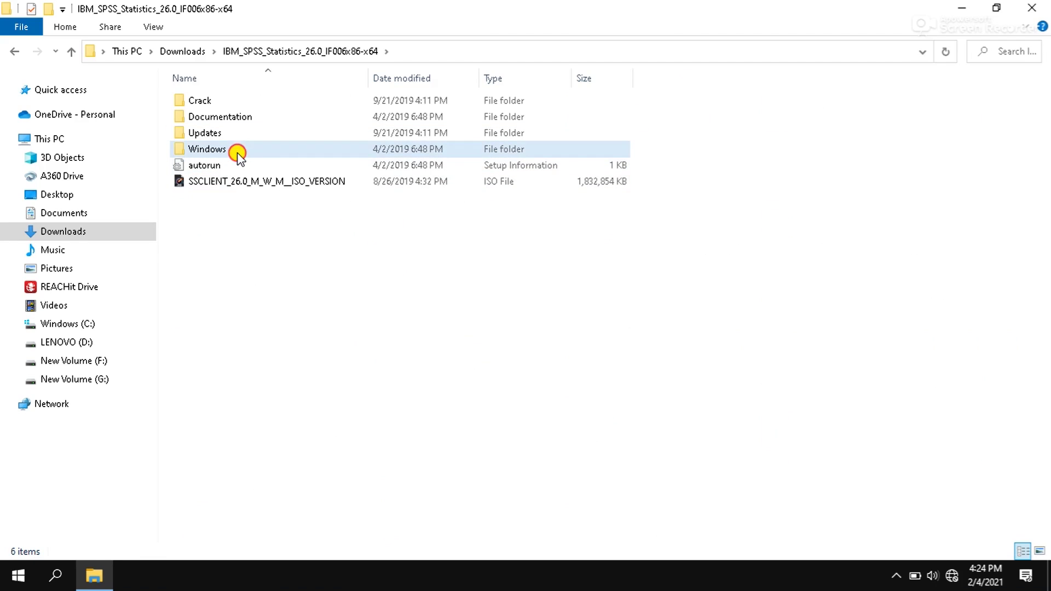
right_click(238, 154)
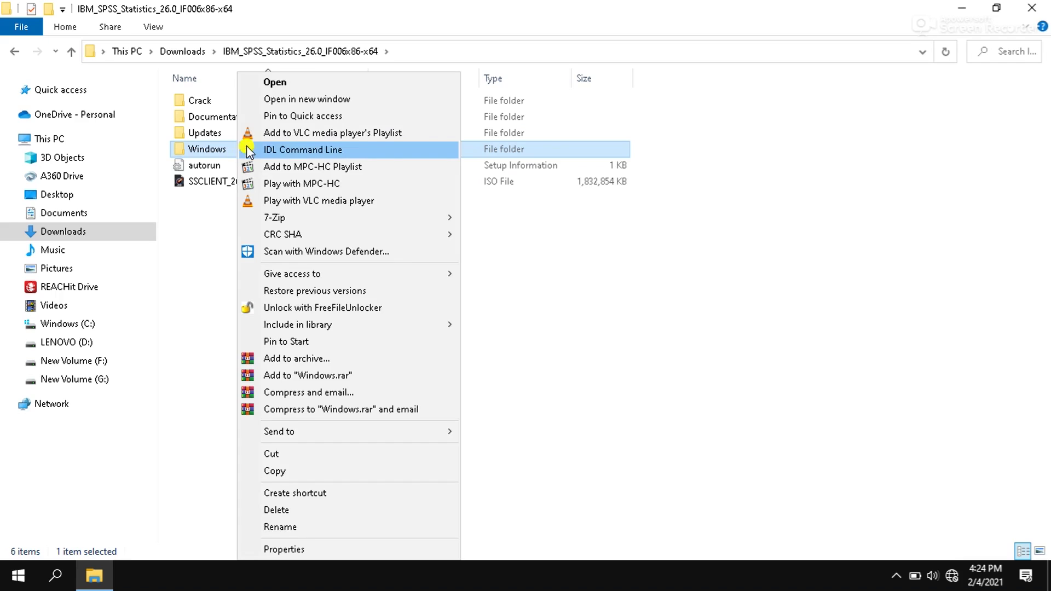
left_click(290, 82)
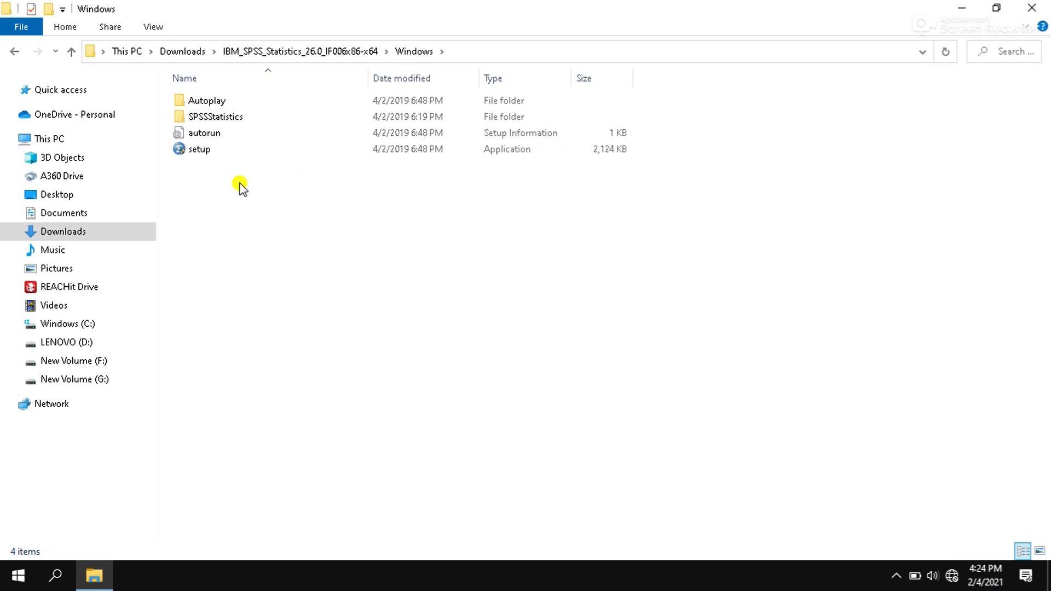
Run the setup application as administrator and start the installation of IBM SPSS Statistics 26.
left_click(207, 149)
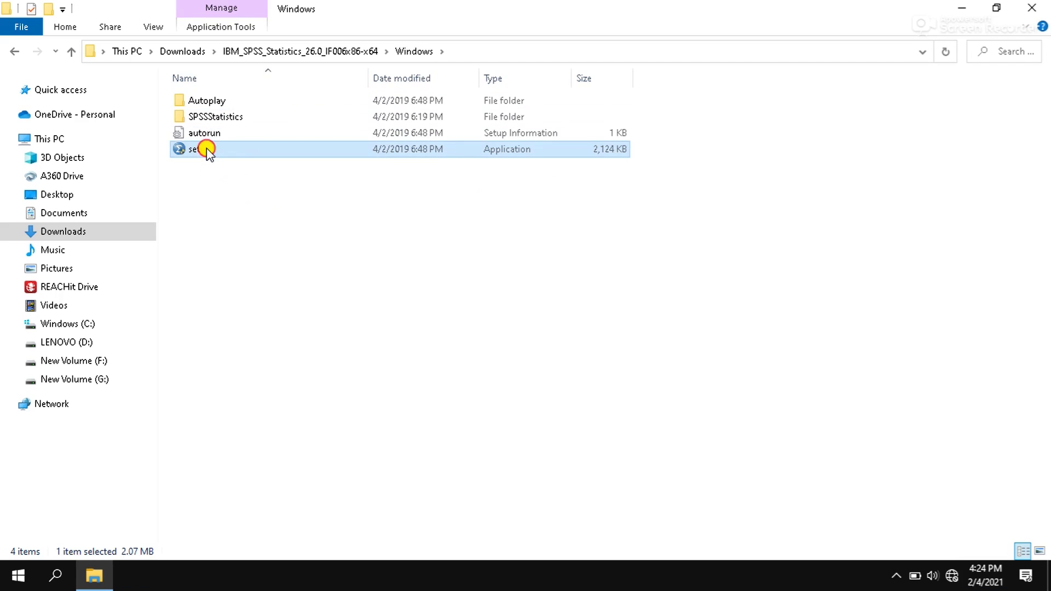
right_click(207, 149)
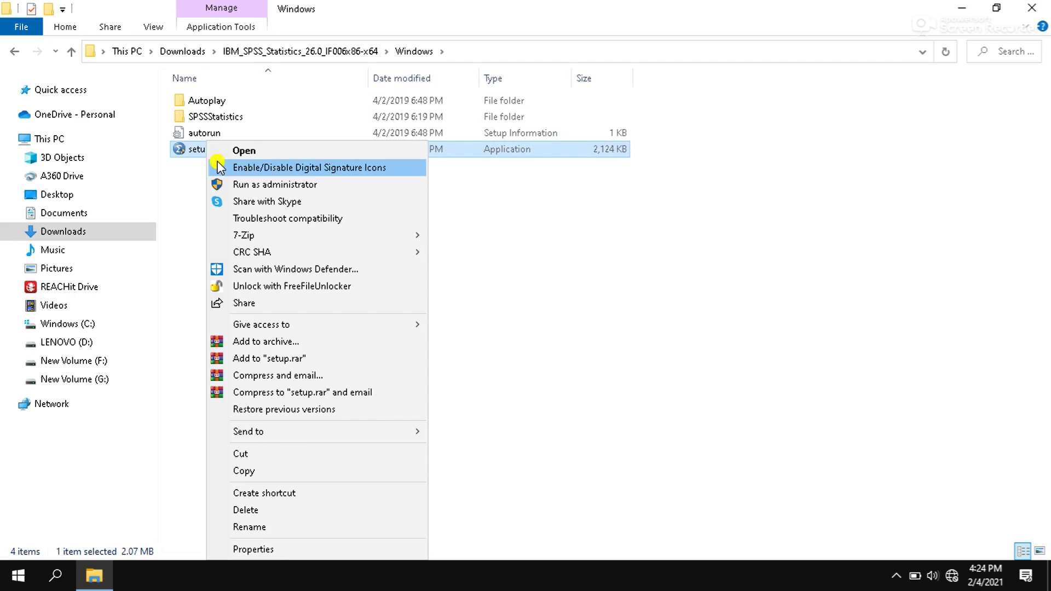
left_click(245, 185)
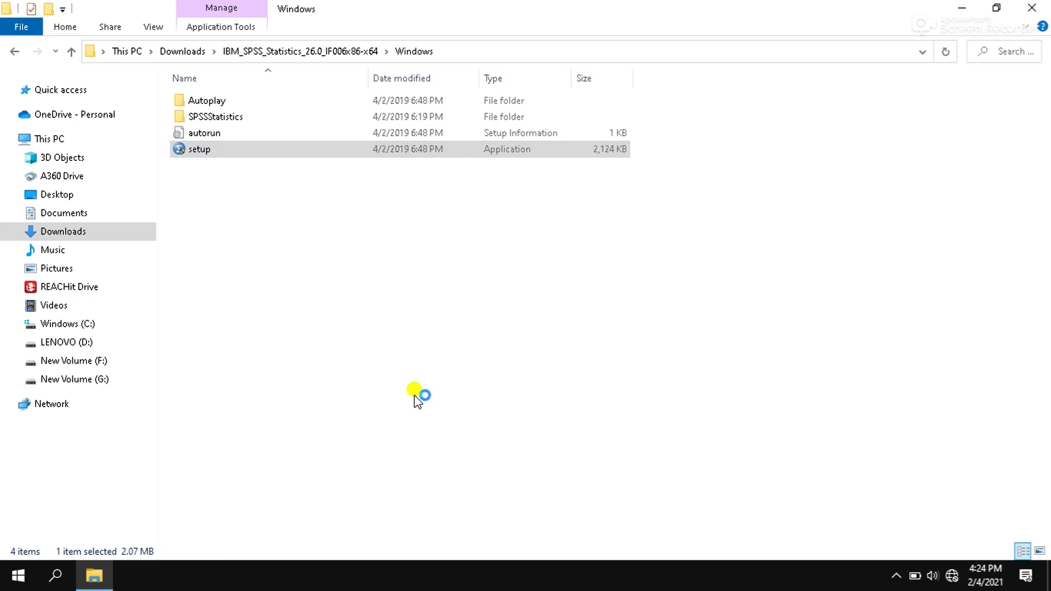
left_click(207, 339)
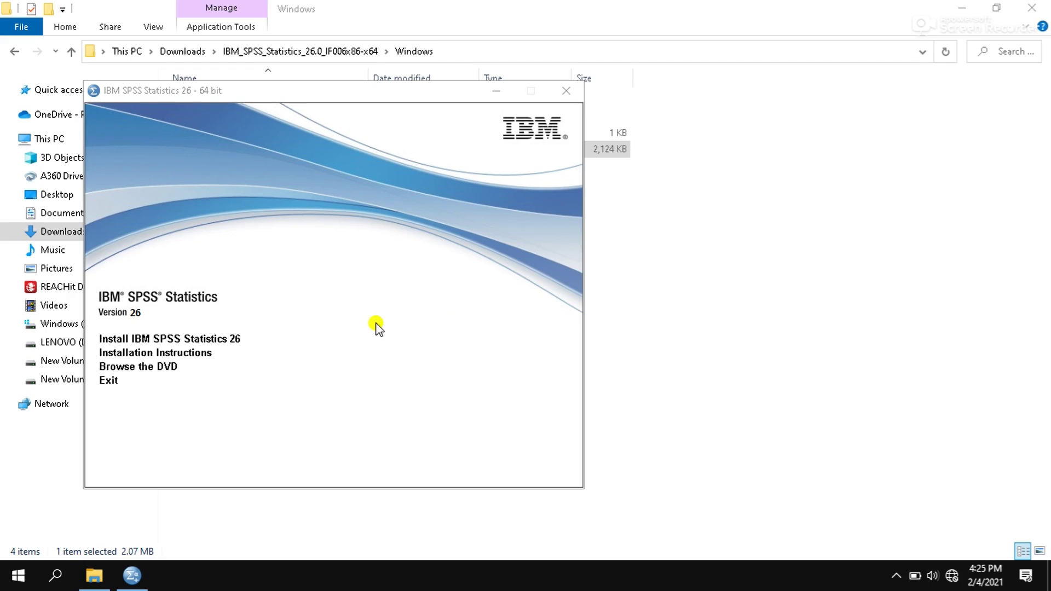
left_click(211, 340)
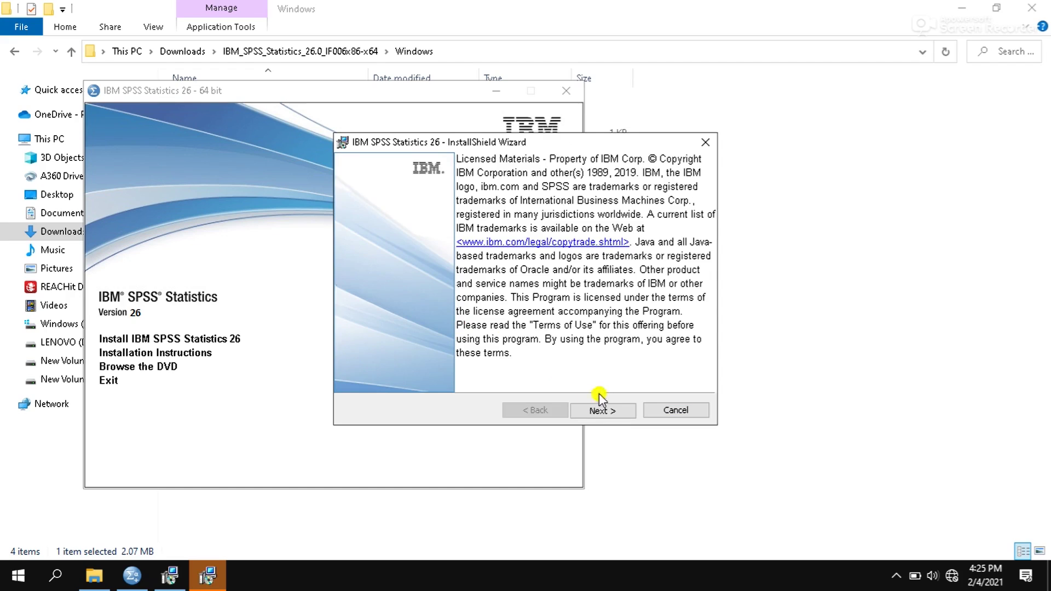
Proceed past the installer's introduction, accept the license agreement terms and continue to the Essentials for Python page.
left_click(603, 412)
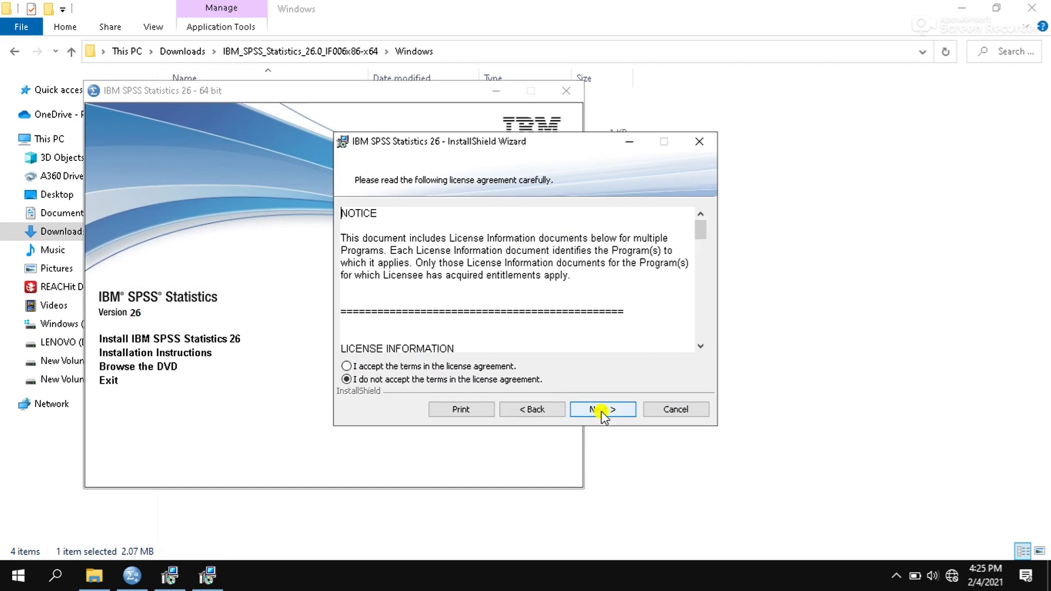
left_click(348, 367)
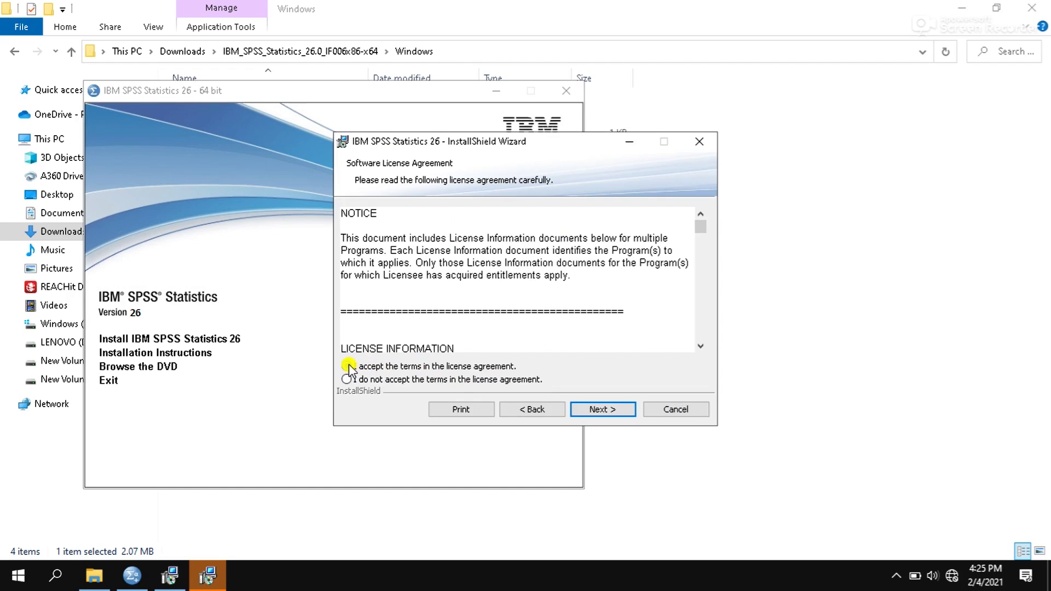
left_click(591, 410)
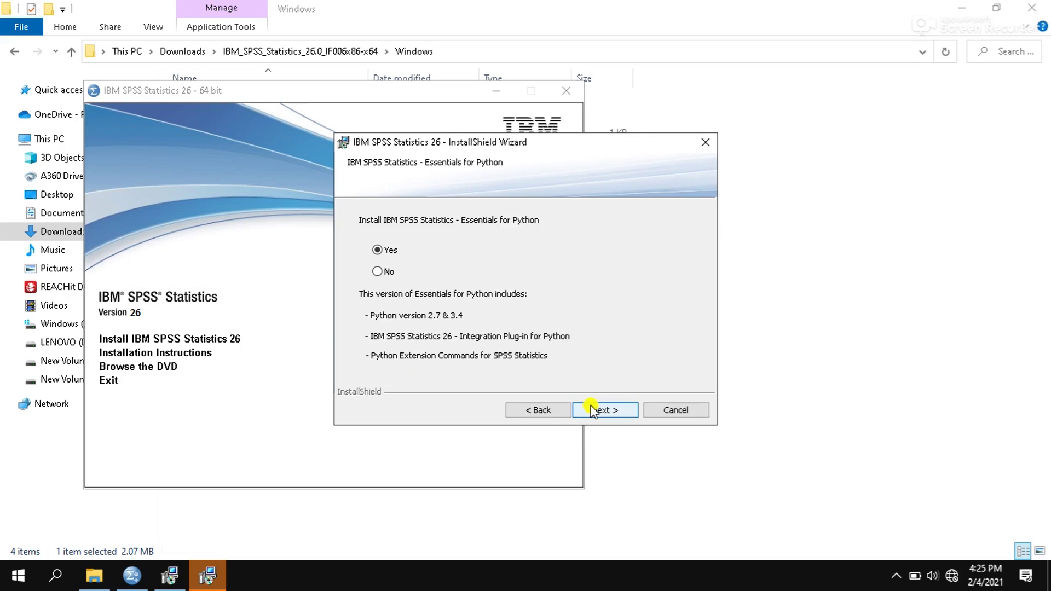
Include Essentials for Python, accept both of its license agreements and start the installation in the default Statistics\26 destination folder.
left_click(593, 411)
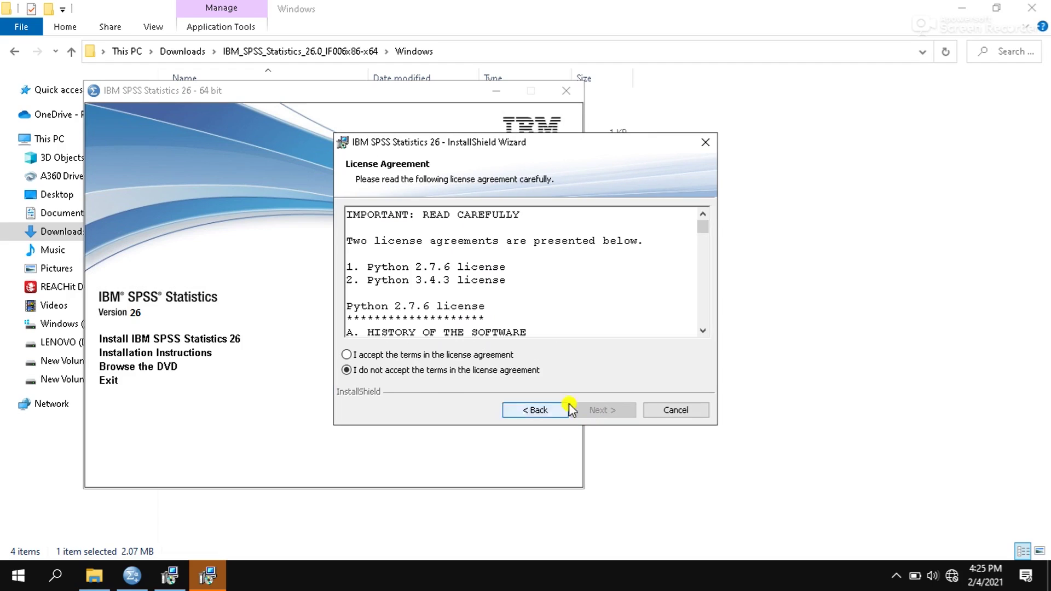
left_click(370, 355)
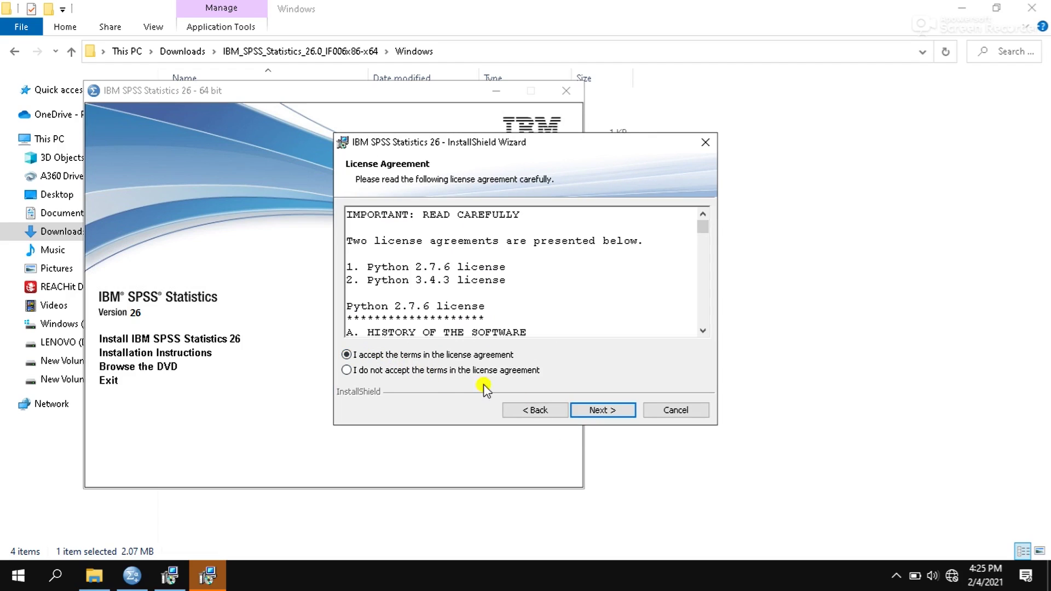
left_click(583, 411)
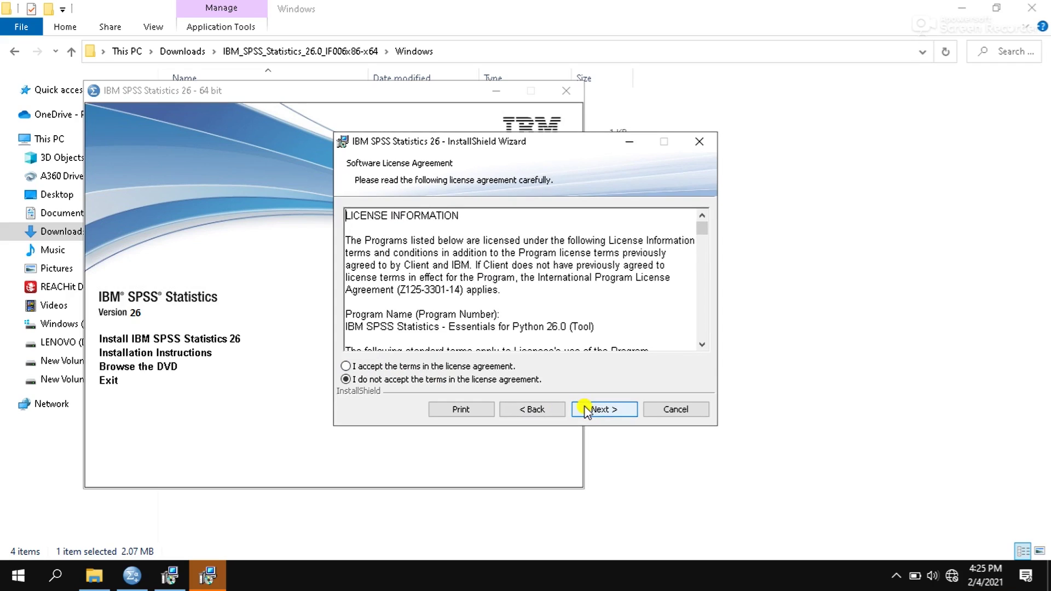
left_click(348, 366)
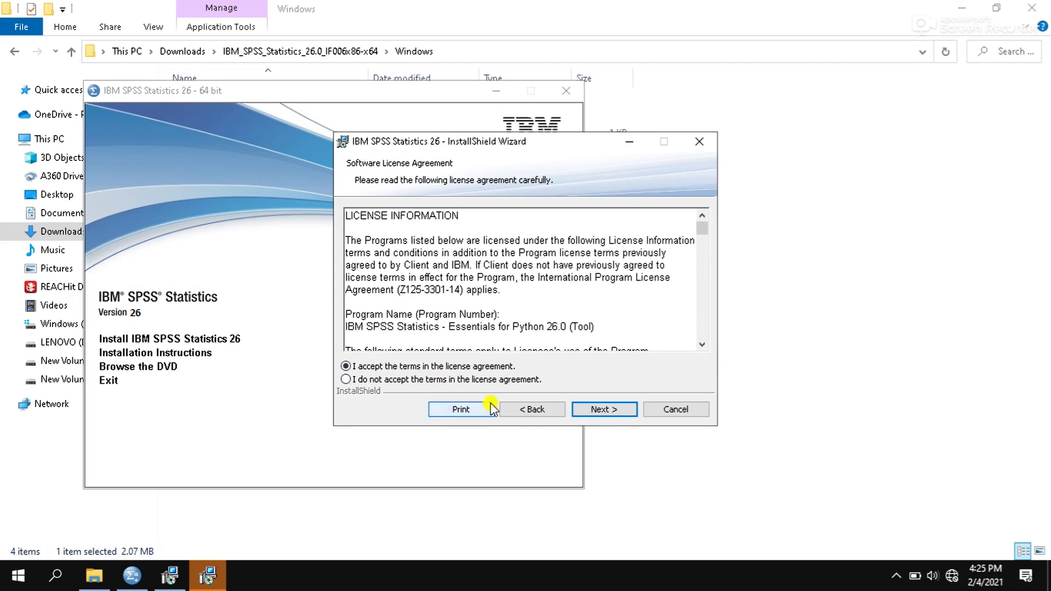
left_click(596, 407)
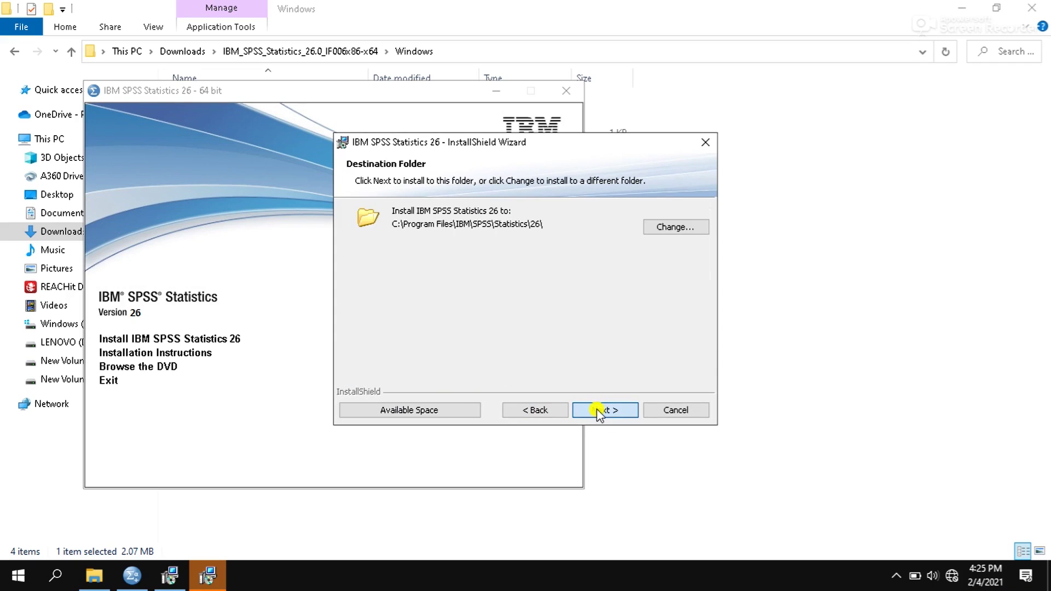
left_click(598, 411)
left_click(599, 411)
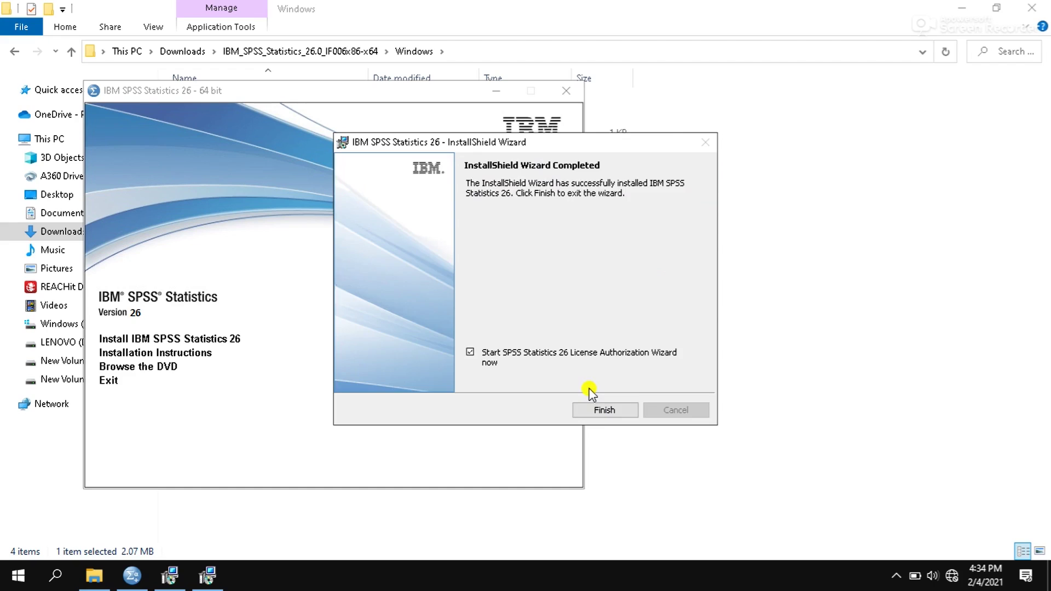
Finish the wizard without starting the SPSS Statistics 26 License Authorization Wizard, and close the installer and folder windows.
left_click(471, 353)
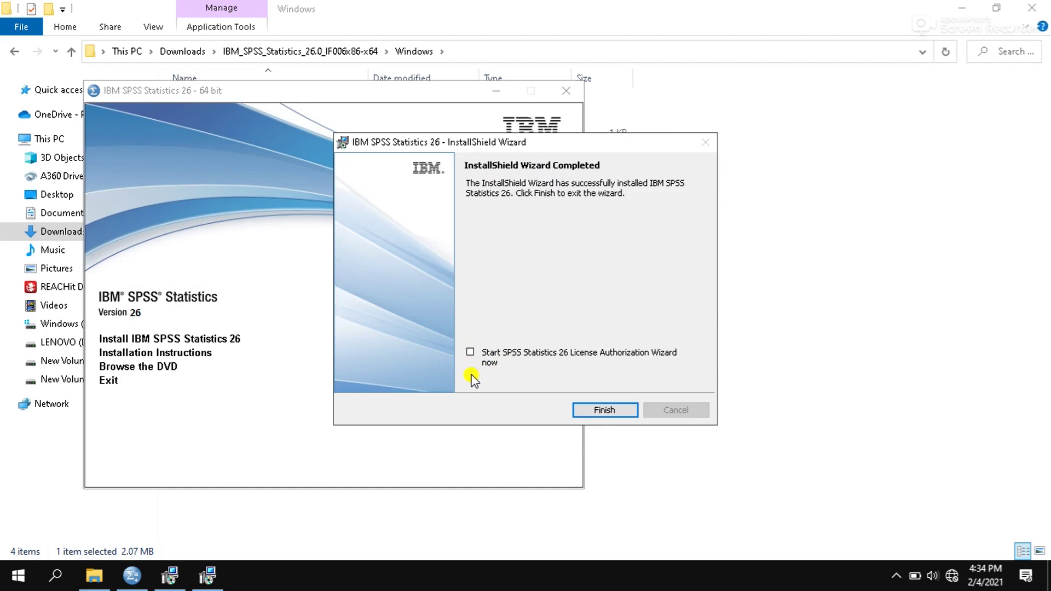
left_click(613, 412)
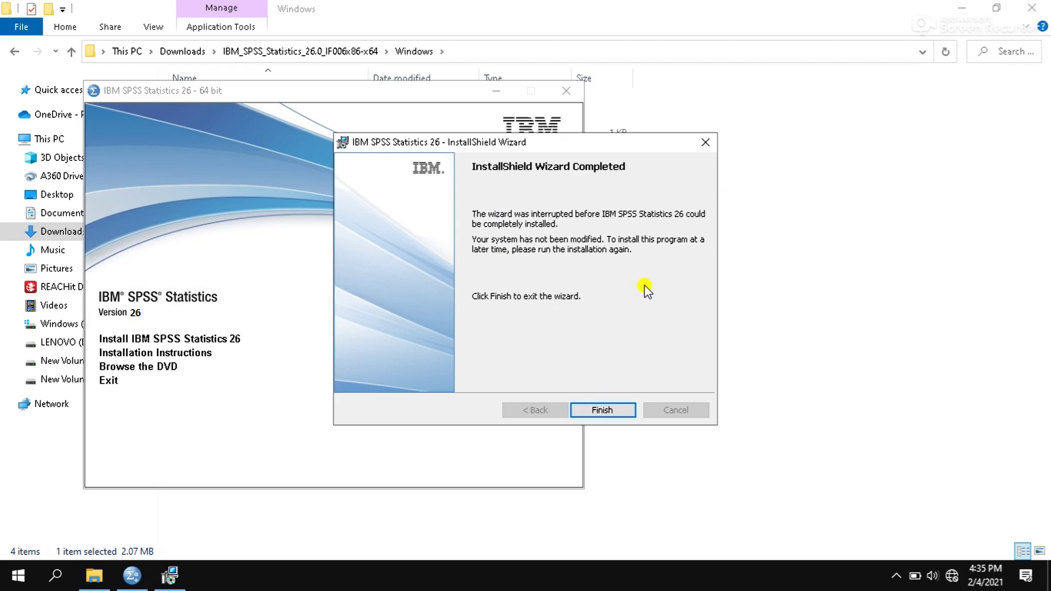
left_click(599, 412)
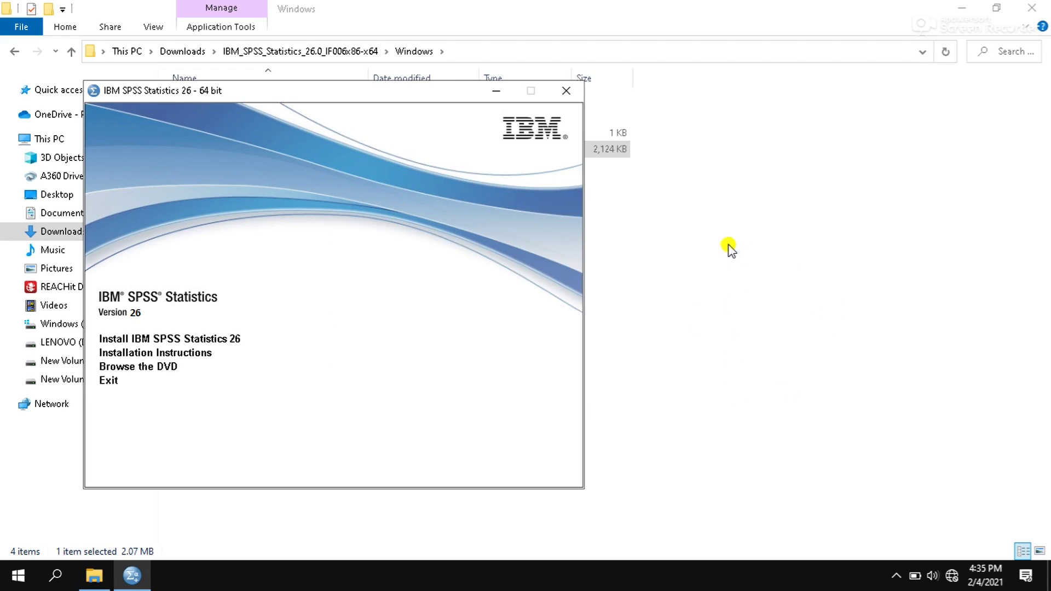
left_click(565, 91)
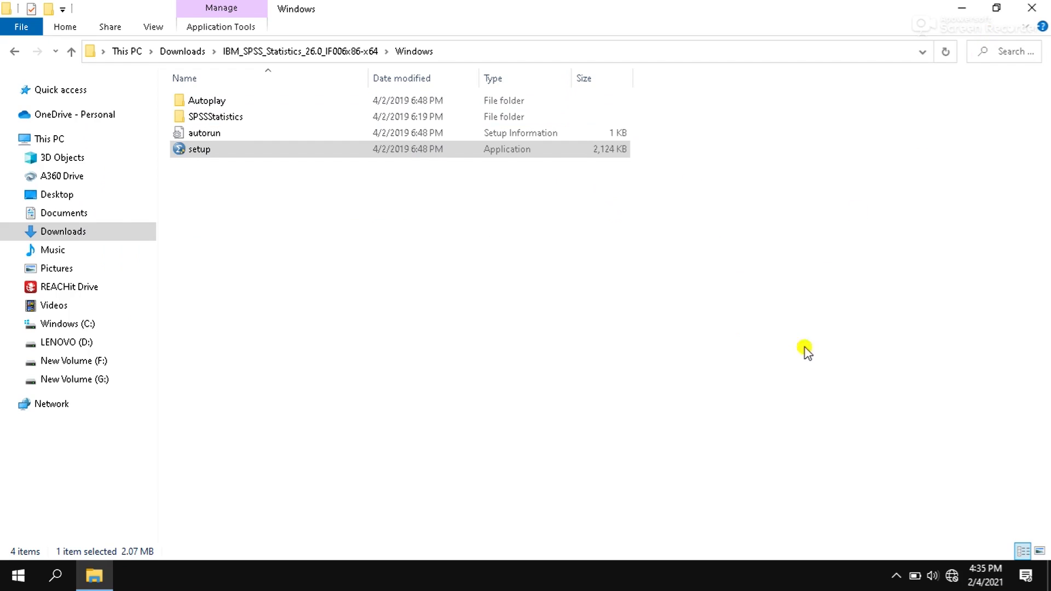
left_click(1033, 8)
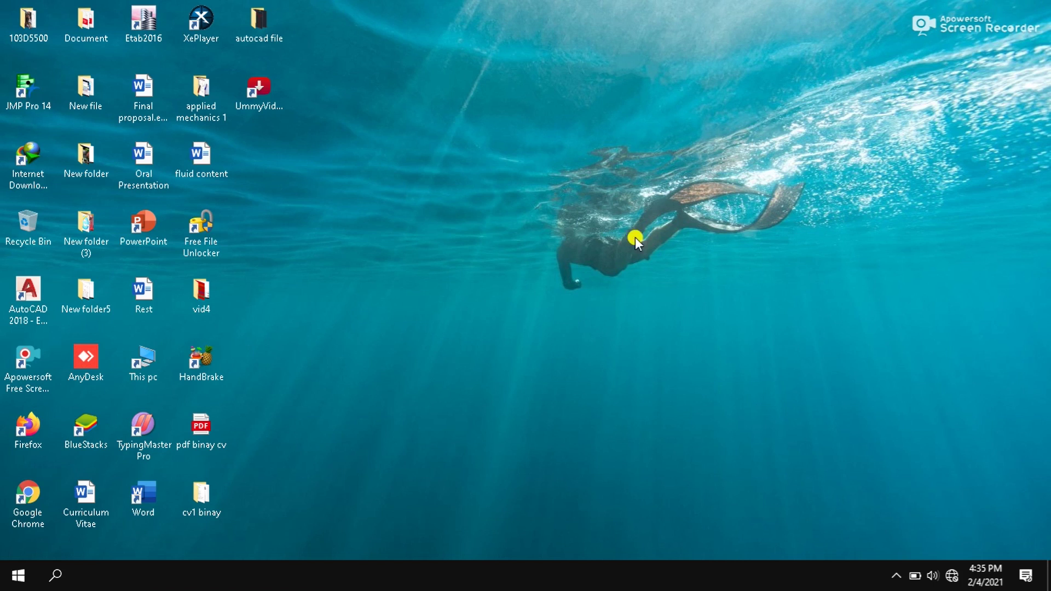
Refresh the desktop and open the Downloads folder from This PC.
right_click(473, 268)
left_click(508, 338)
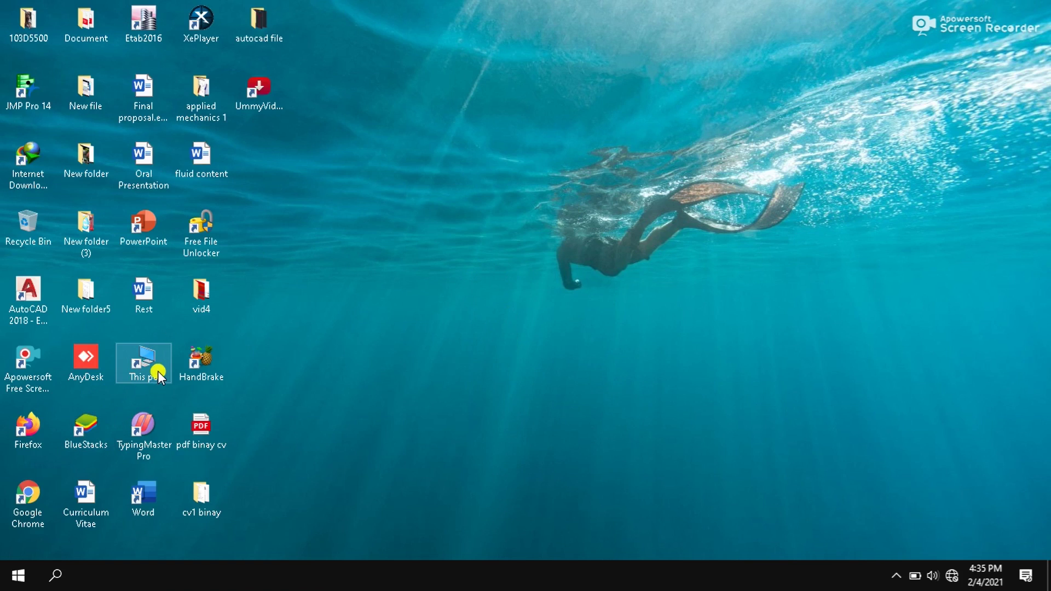
left_click(142, 363)
right_click(143, 363)
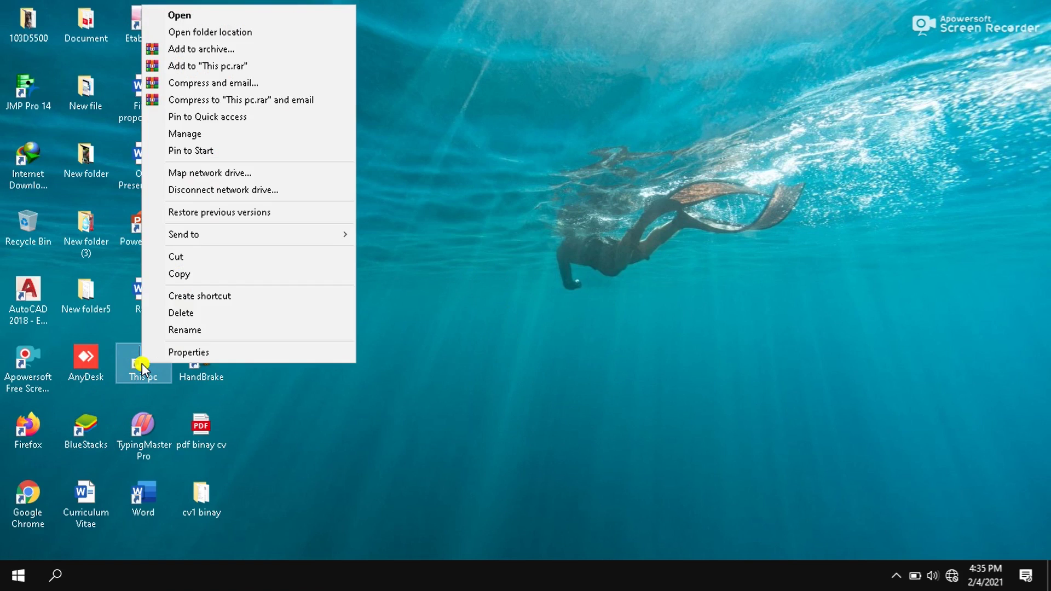
left_click(257, 15)
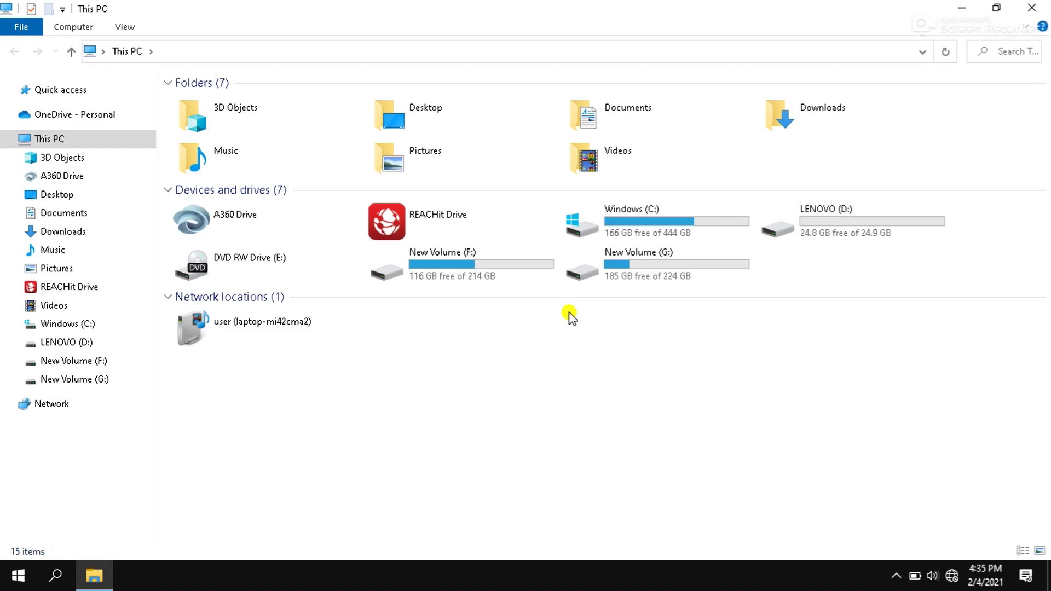
left_click(800, 116)
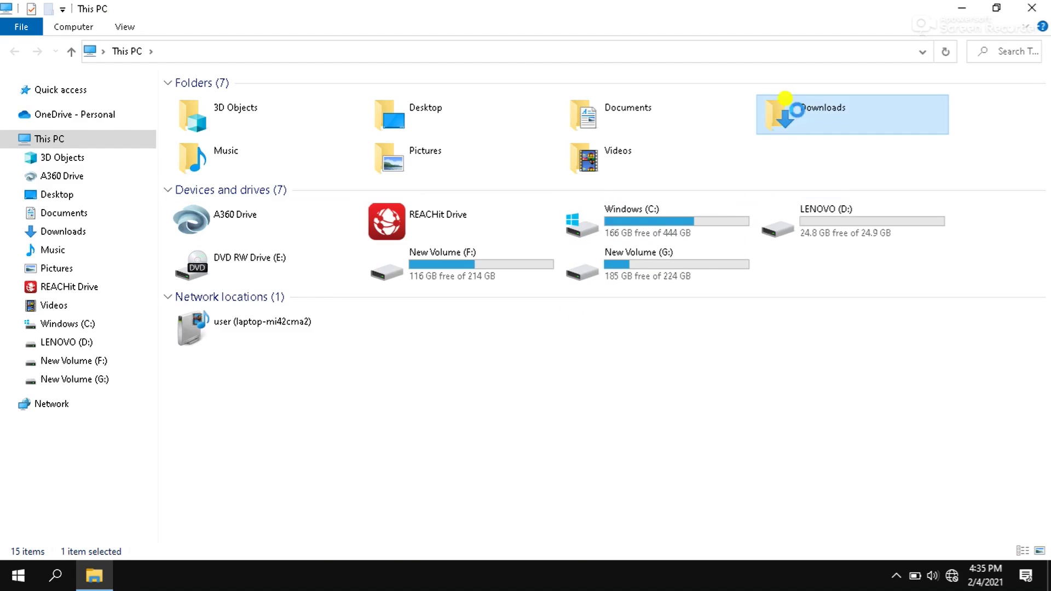
right_click(792, 103)
left_click(839, 121)
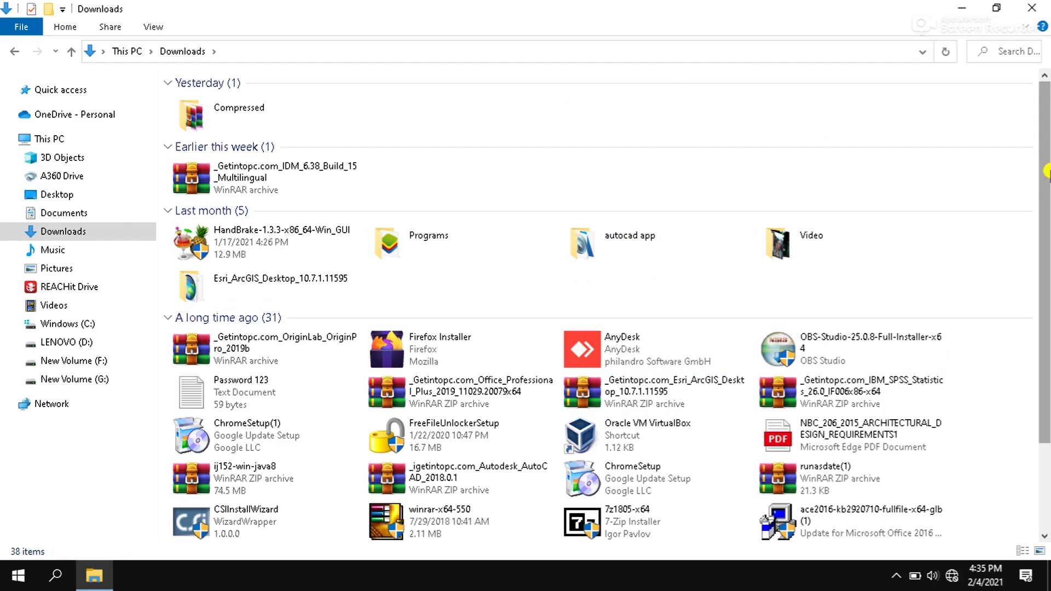
Open the extracted IBM_SPSS_Statistics_26.0_IF006x86-x64 folder among the older items in Downloads.
left_click_drag(1045, 170, 1039, 253)
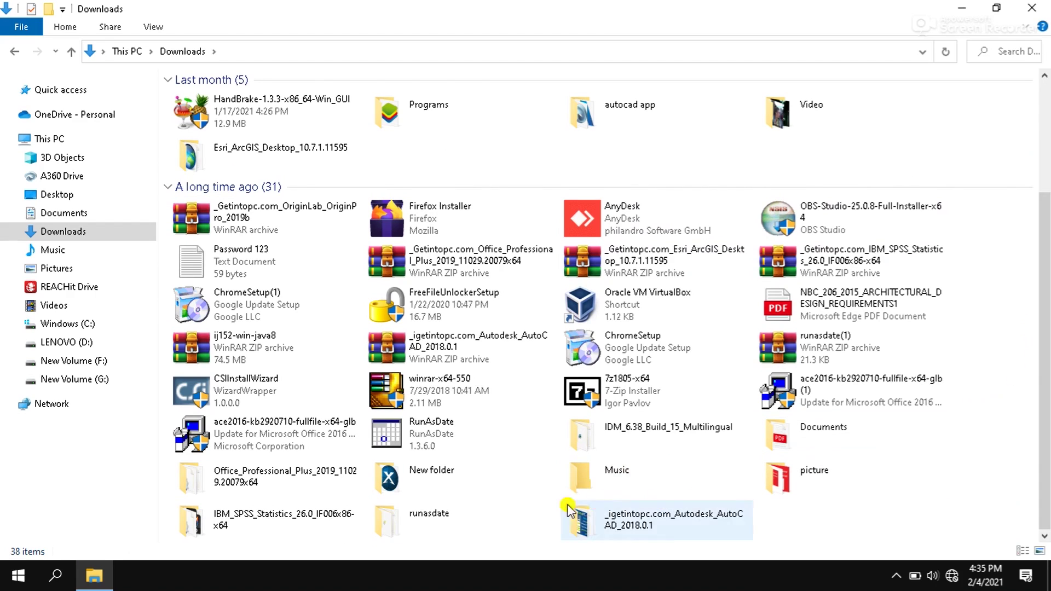
left_click(263, 525)
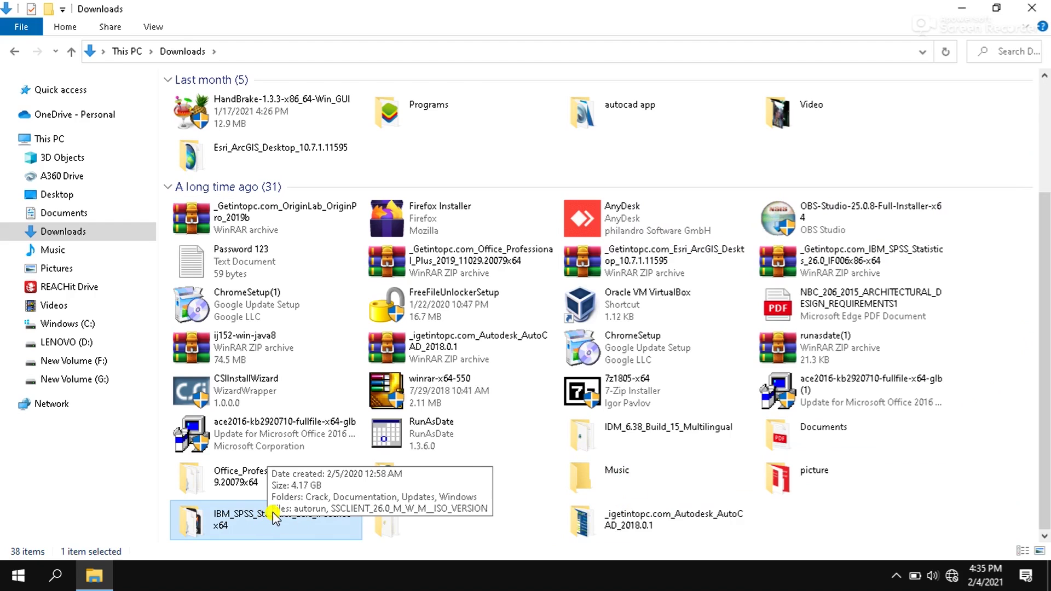
right_click(274, 520)
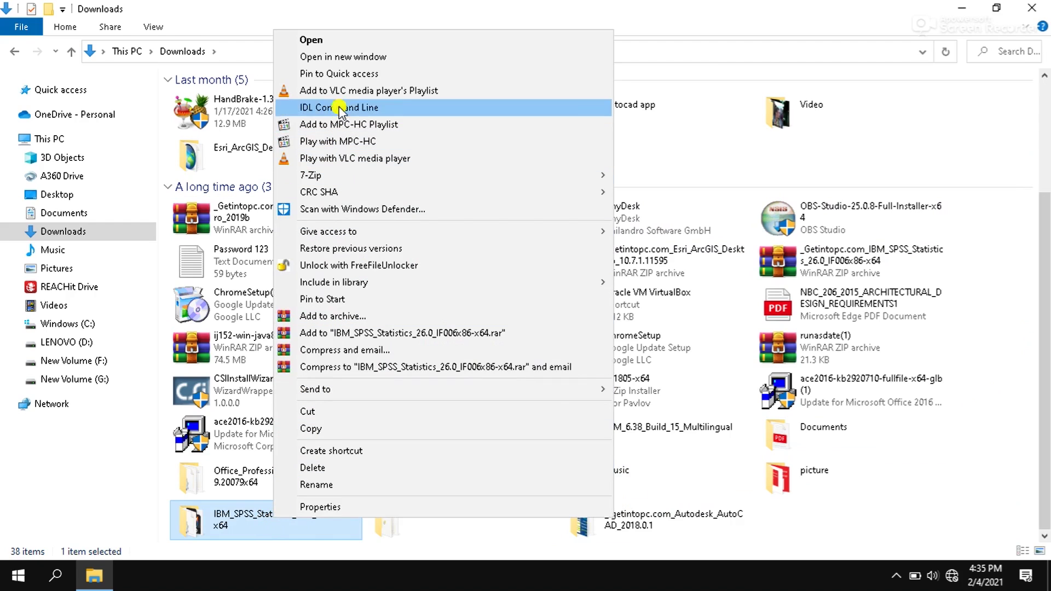
left_click(359, 46)
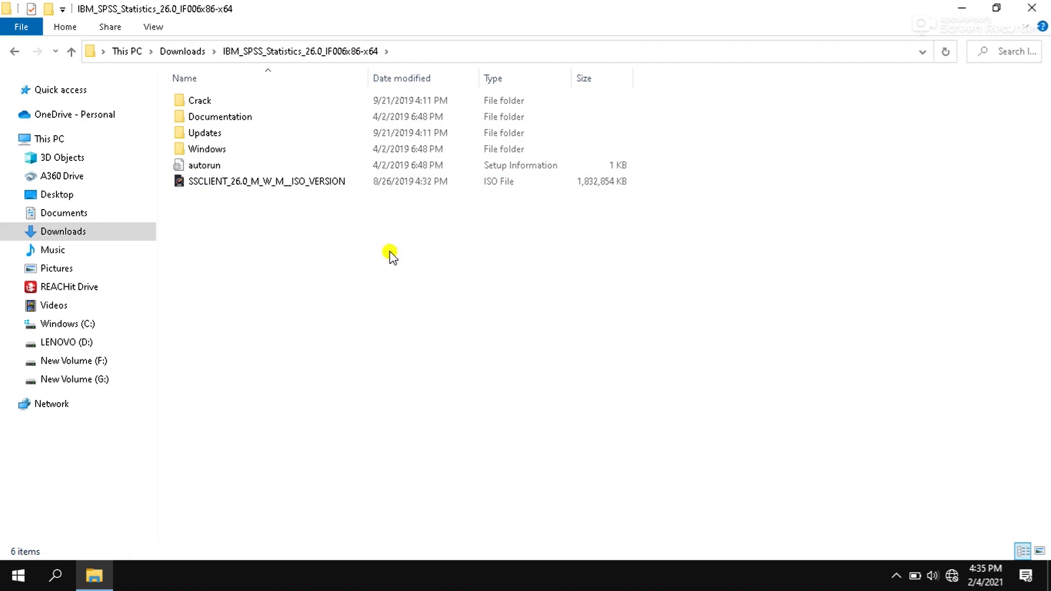
Copy the lservrc file from the Crack subfolder.
left_click(262, 101)
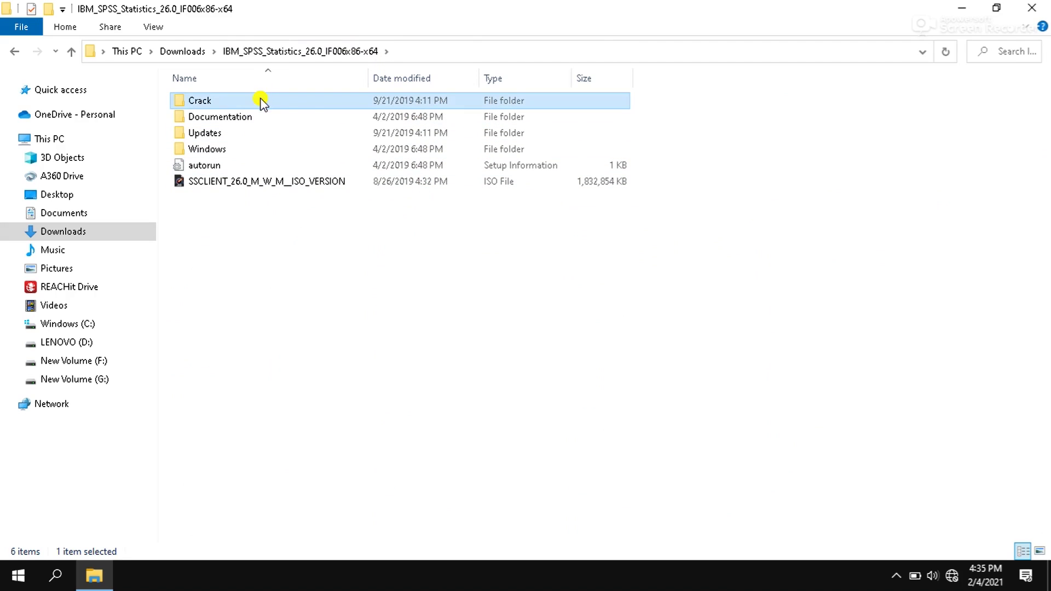
right_click(262, 102)
left_click(364, 84)
left_click(315, 101)
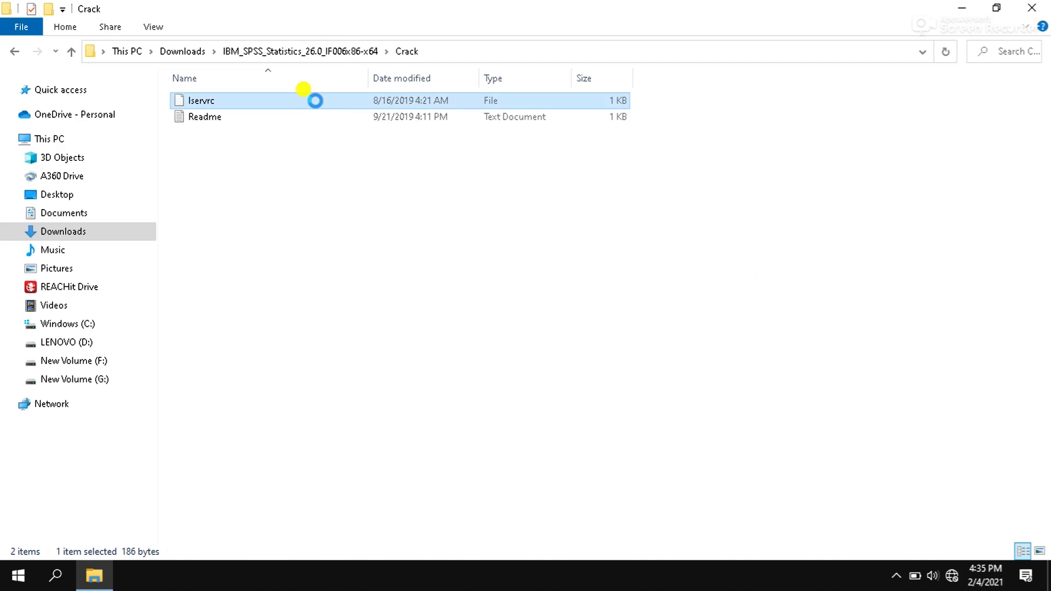
right_click(316, 101)
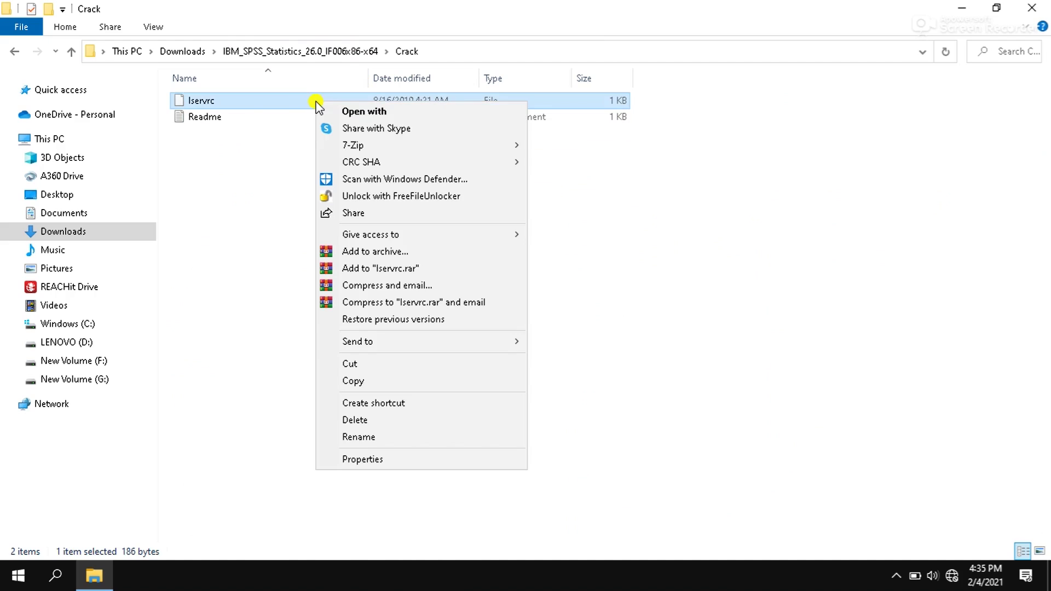
left_click(369, 382)
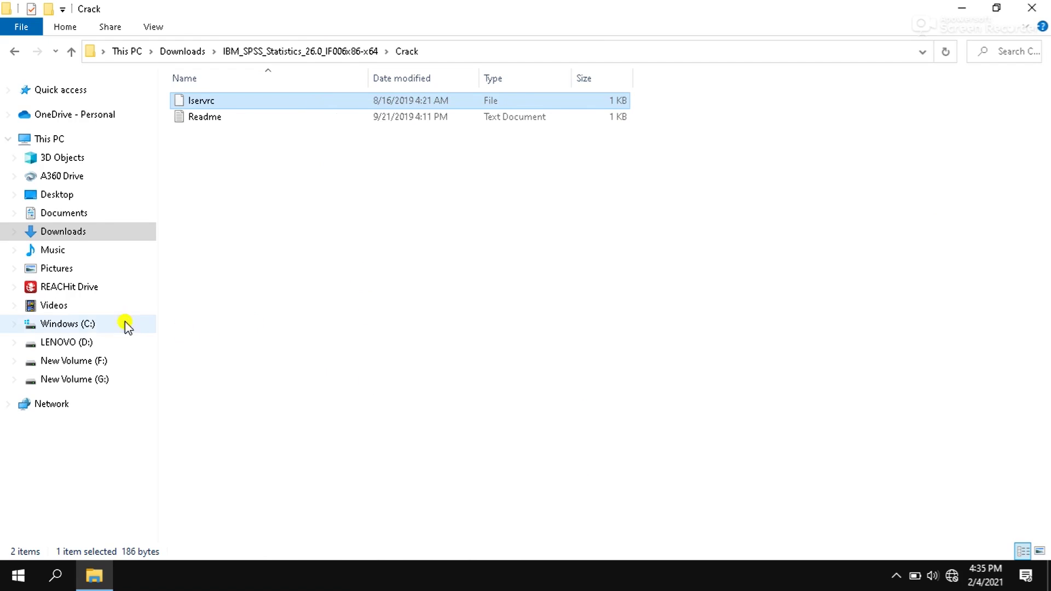
Open the IBM folder inside Program Files on the Windows (C:) drive.
left_click(88, 325)
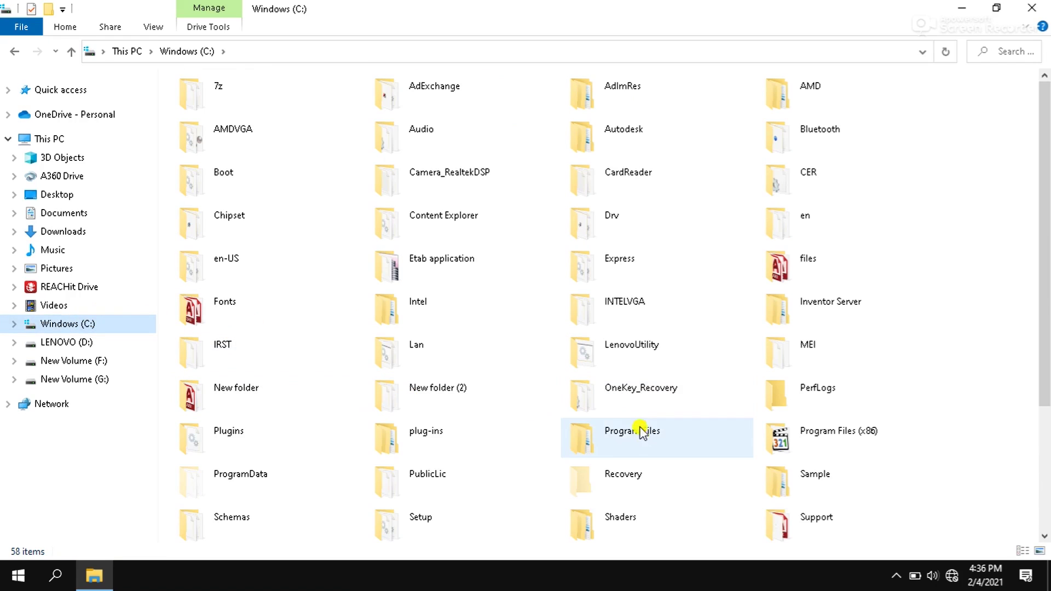
right_click(638, 443)
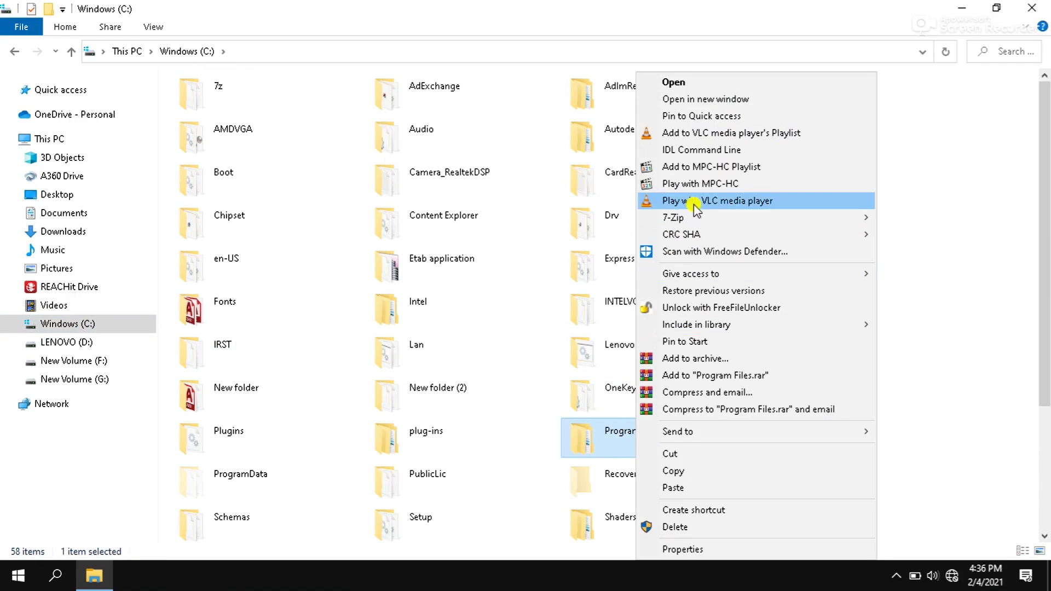
left_click(675, 83)
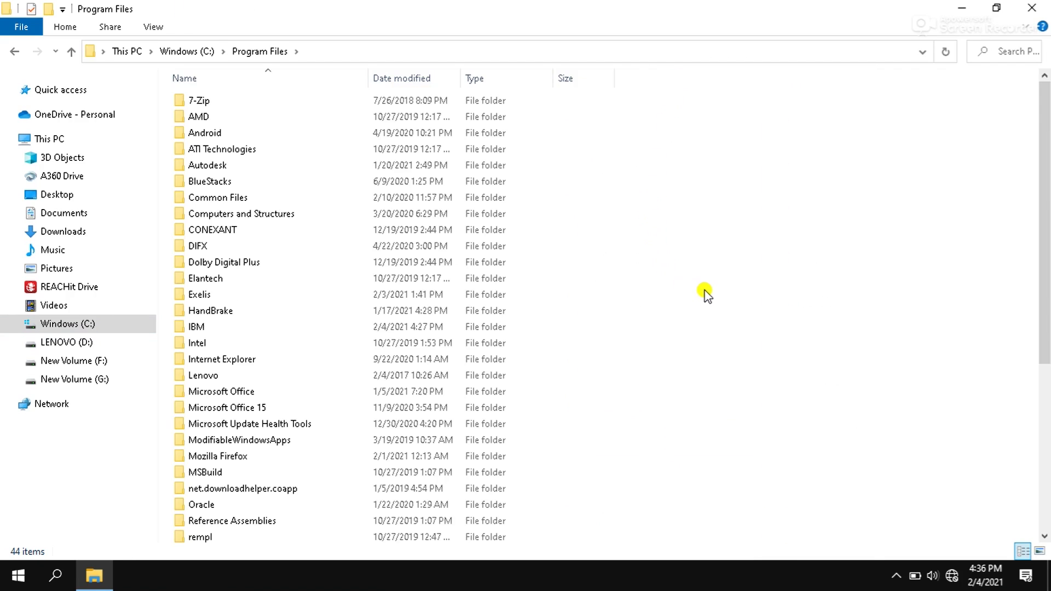
left_click(216, 329)
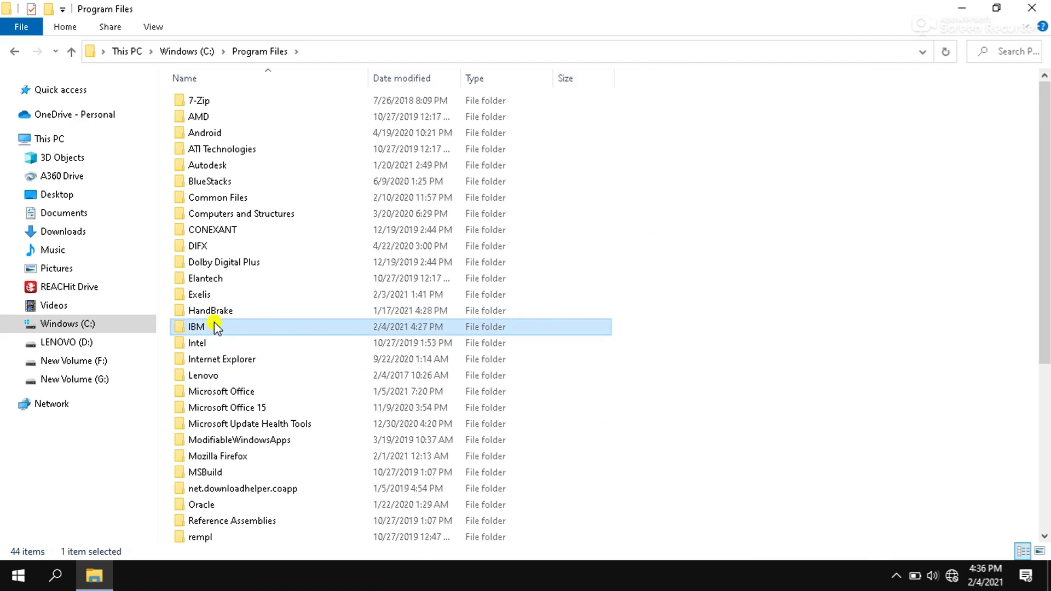
right_click(216, 328)
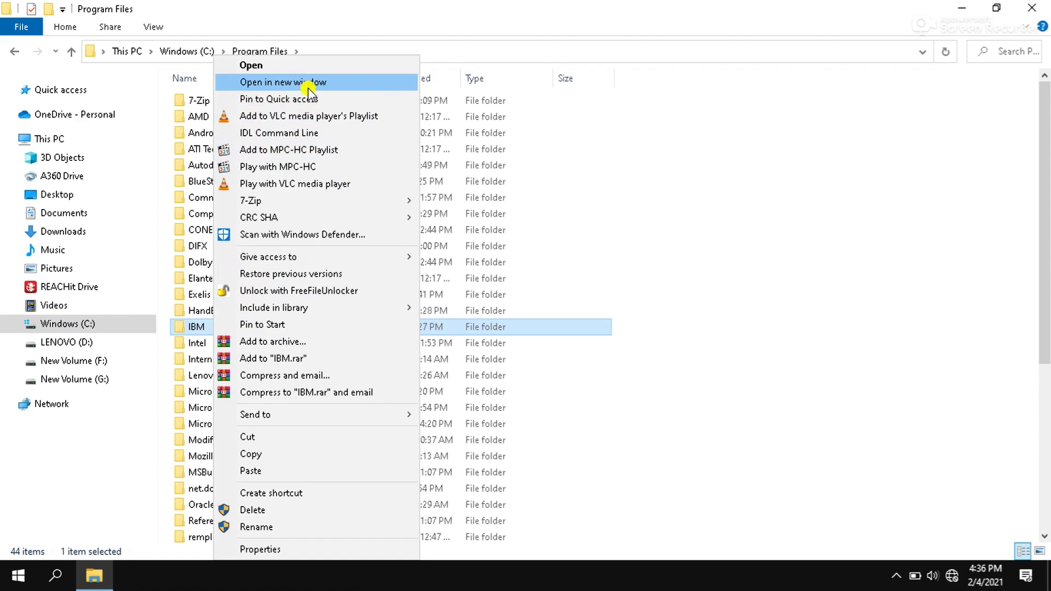
left_click(309, 66)
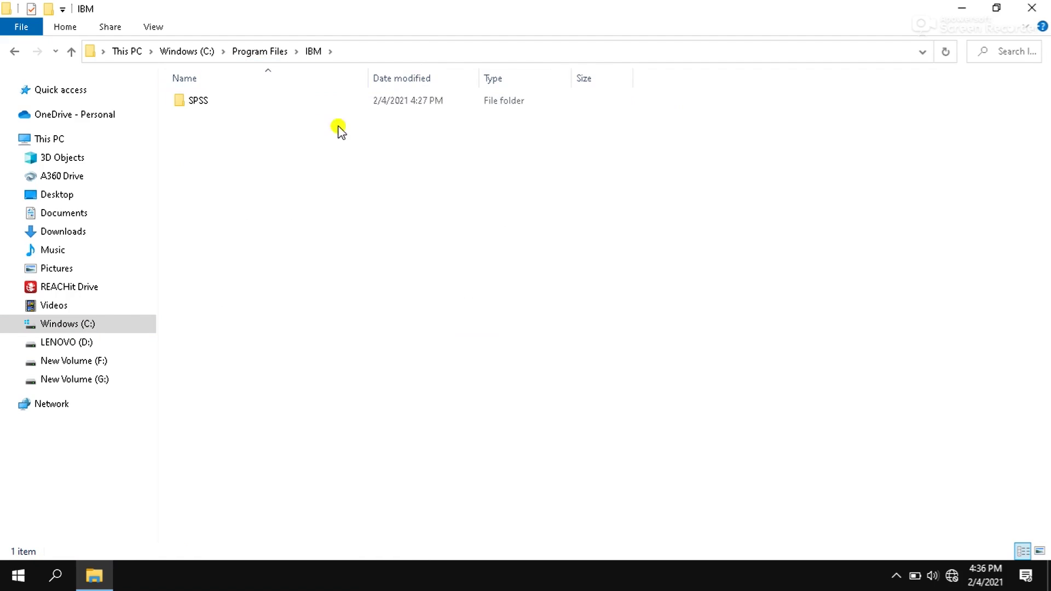
Open the SPSS\Statistics\26 installation folder inside the IBM folder.
left_click(269, 99)
right_click(270, 99)
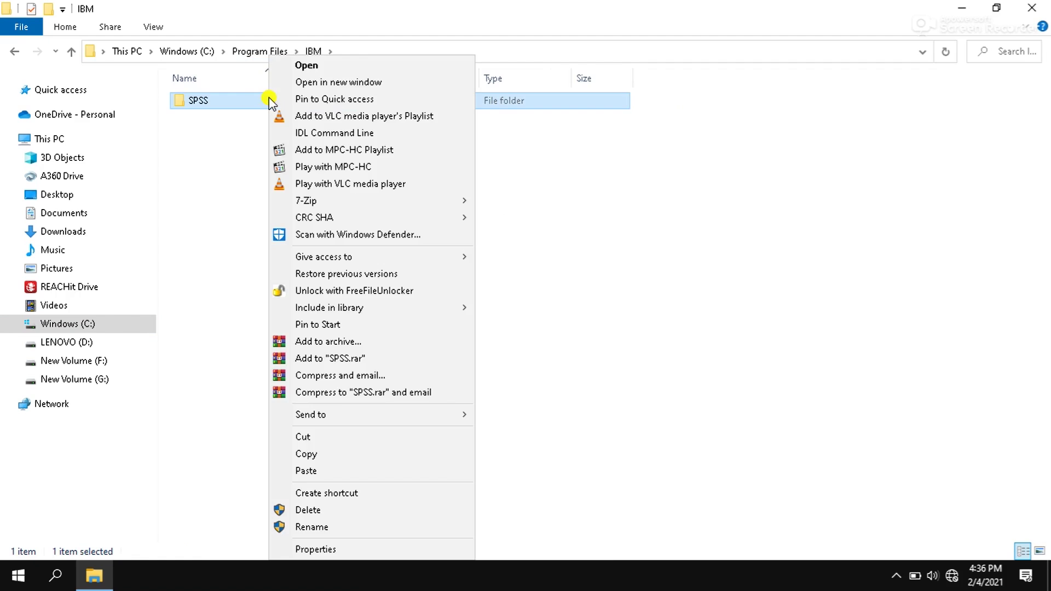
left_click(305, 66)
left_click(301, 107)
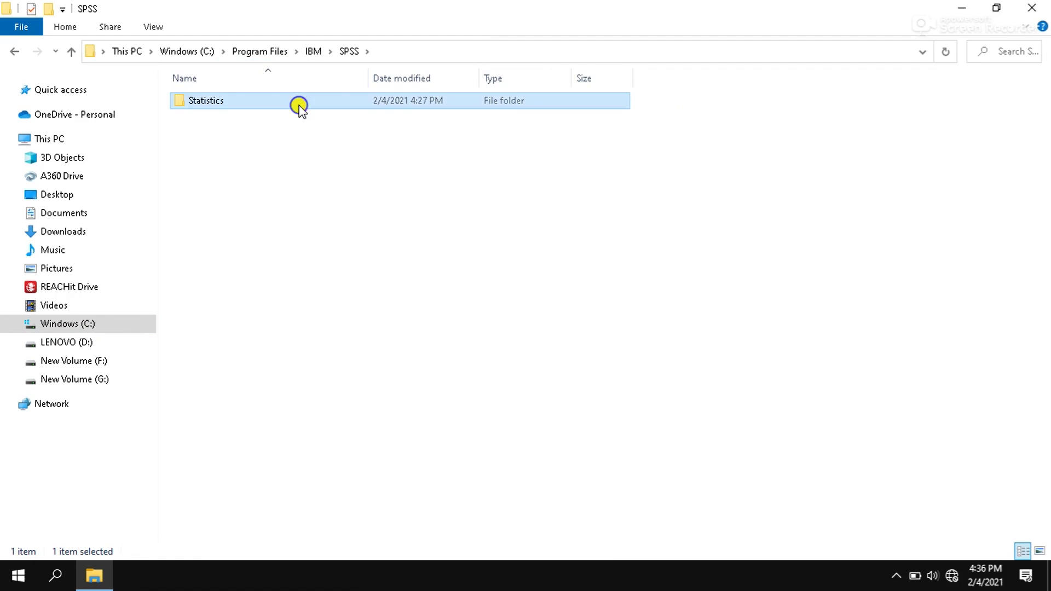
right_click(300, 107)
left_click(337, 66)
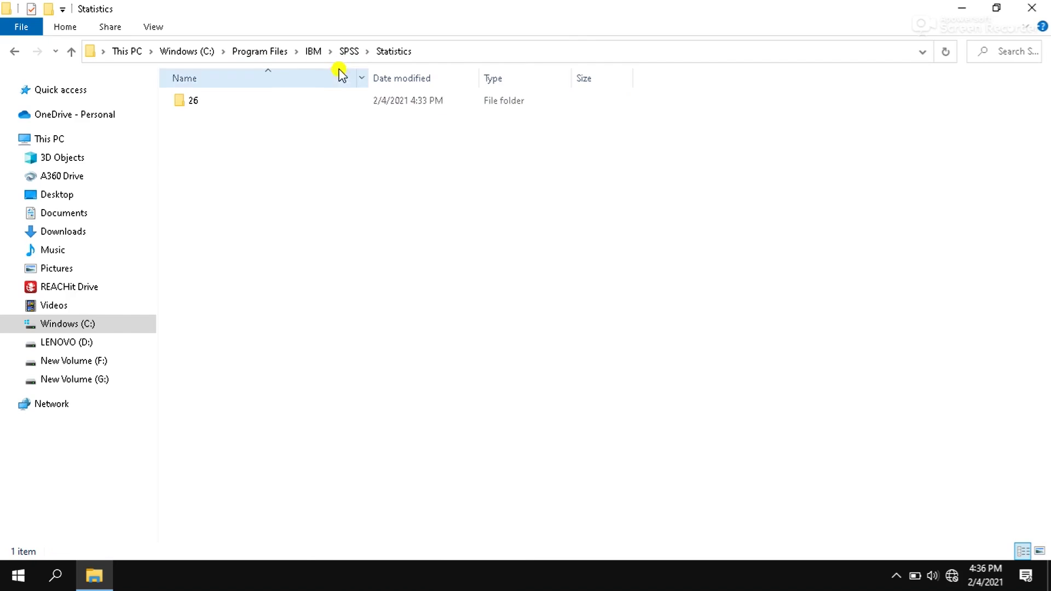
left_click(270, 102)
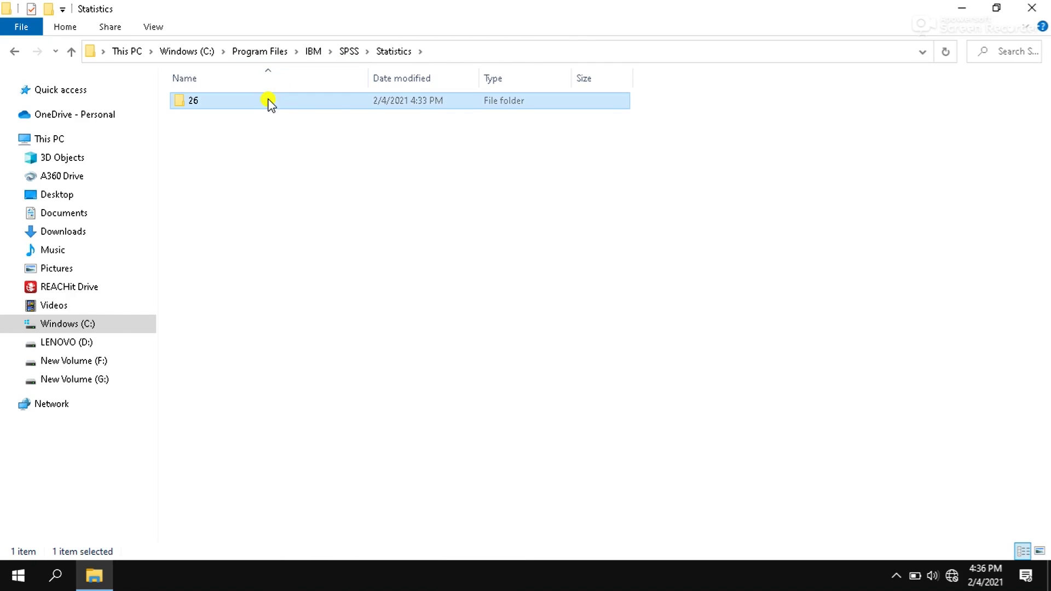
right_click(269, 102)
left_click(328, 64)
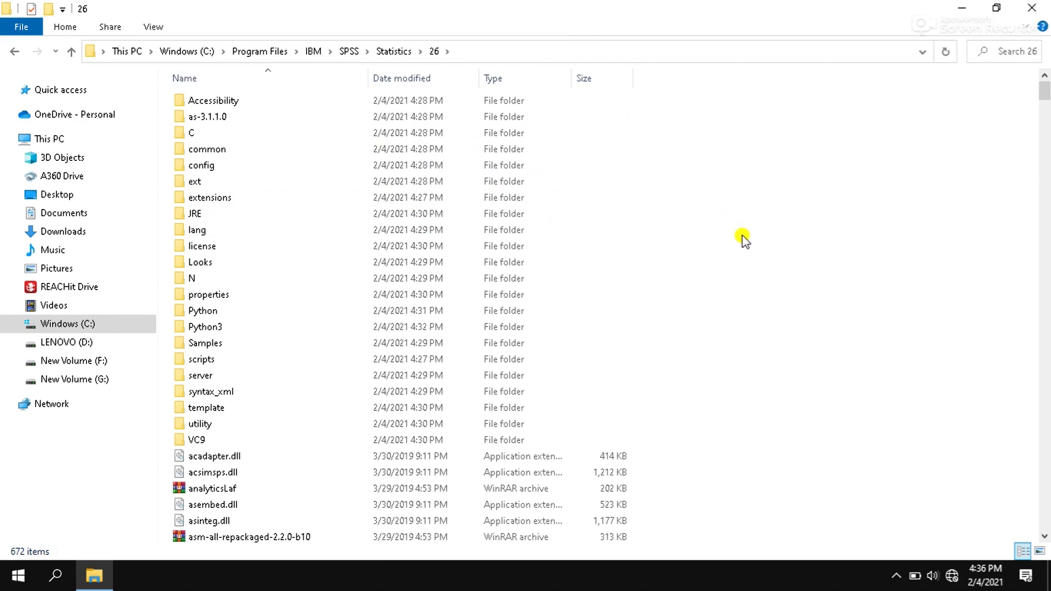
Paste the copied lservrc file into the 26 folder, replacing the existing file with administrator permission, and close the folder window.
left_click(728, 203)
right_click(729, 204)
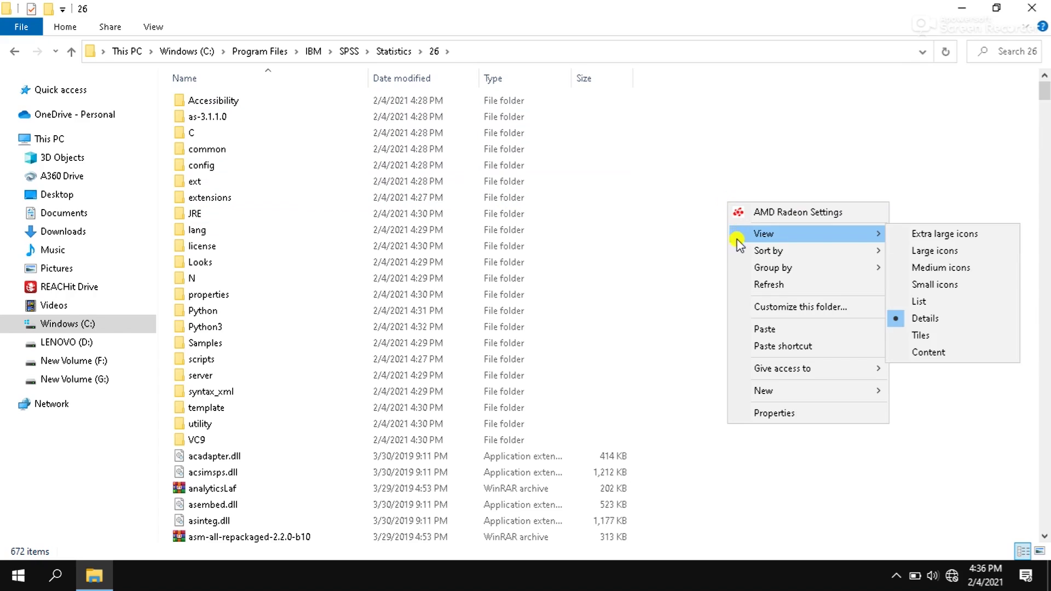
left_click(765, 327)
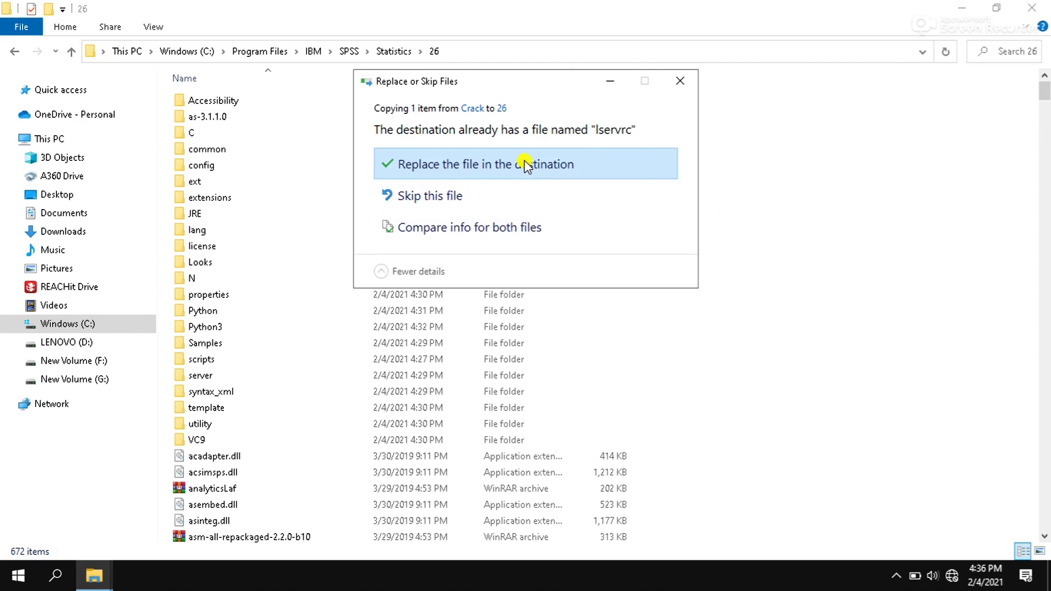
left_click(493, 163)
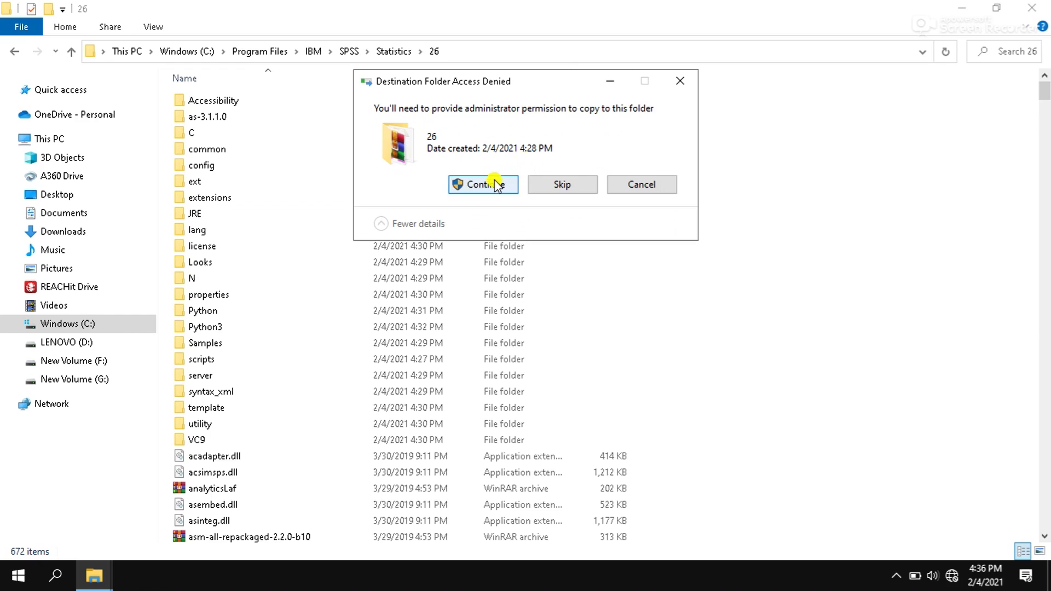
left_click(496, 183)
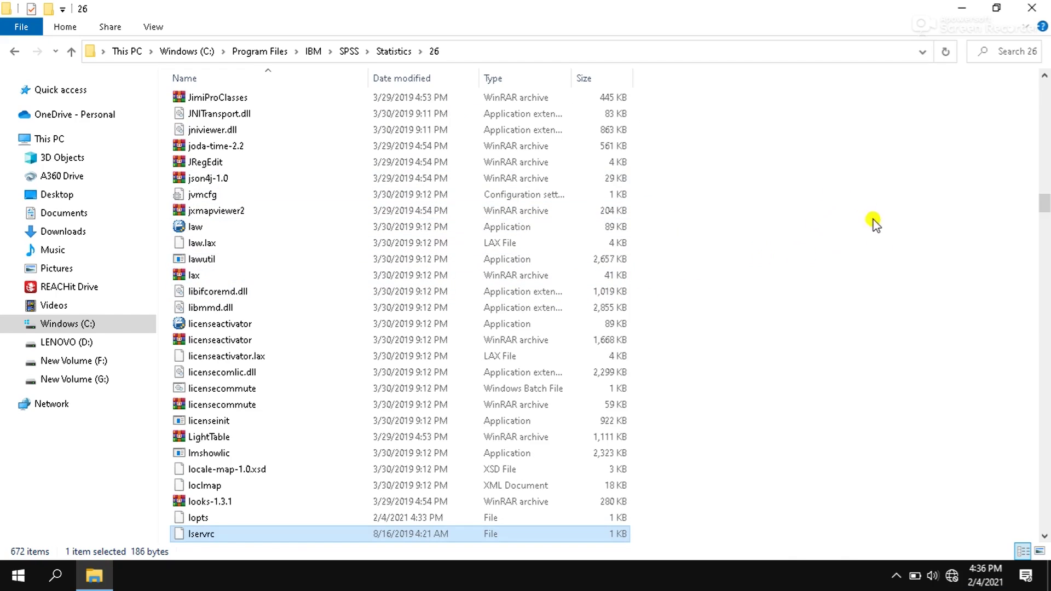
left_click(1026, 9)
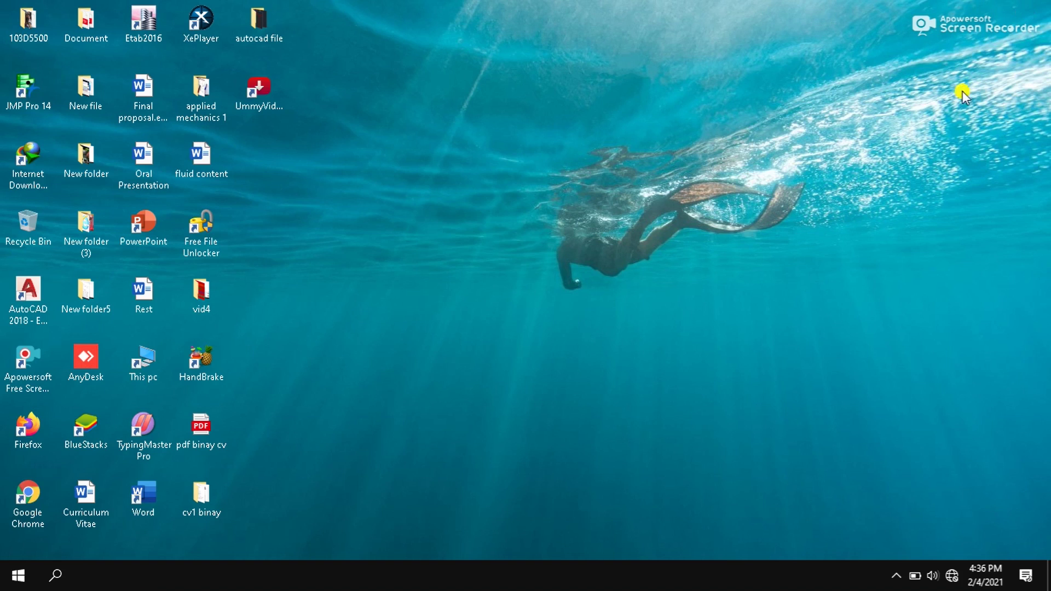
Launch IBM SPSS Statistics 26 from the recently added apps and dismiss its welcome dialog.
left_click(12, 586)
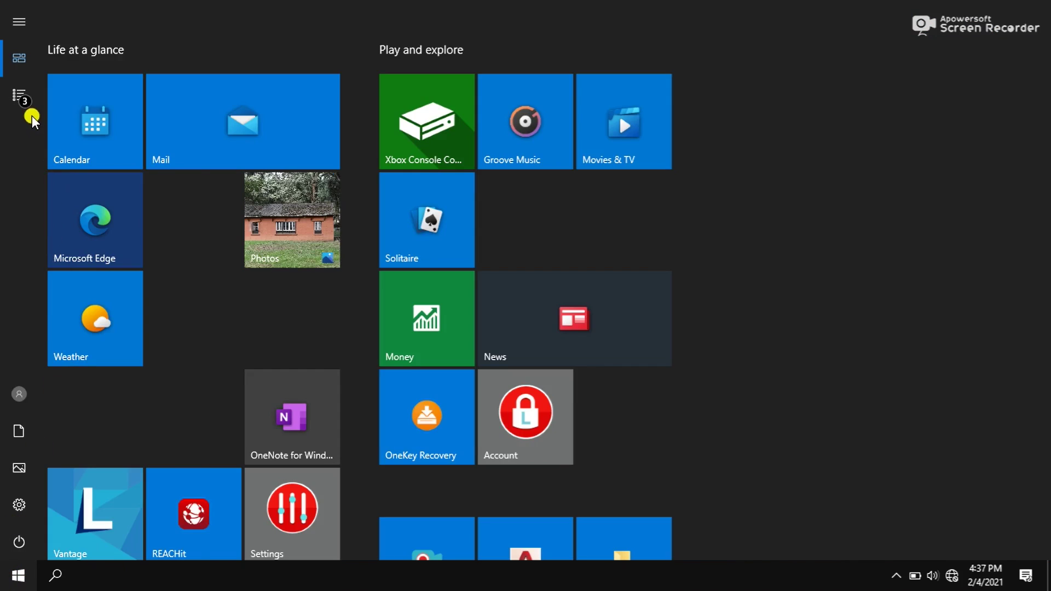
left_click(28, 100)
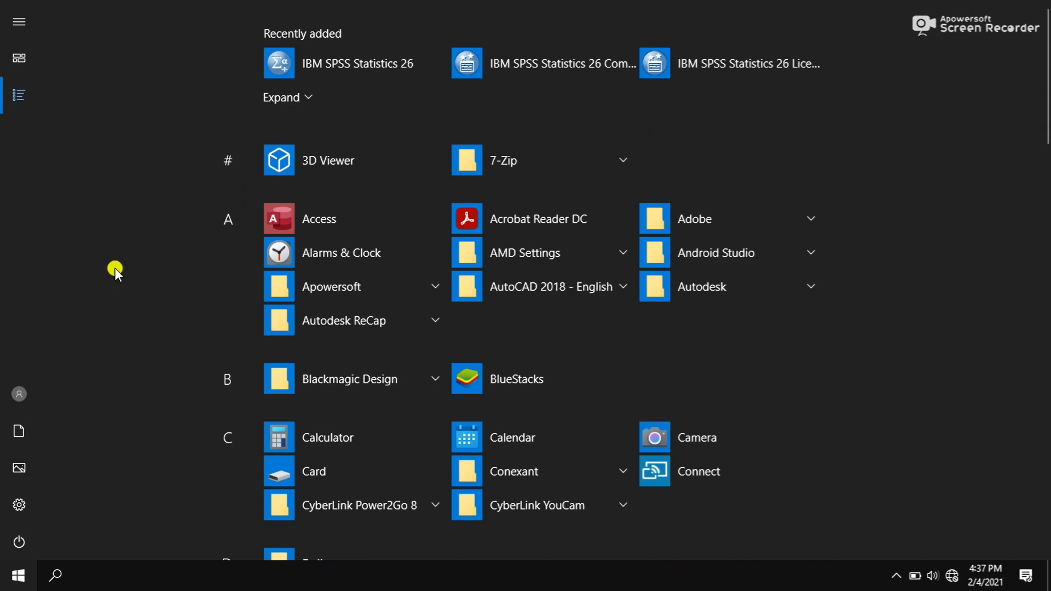
left_click(305, 66)
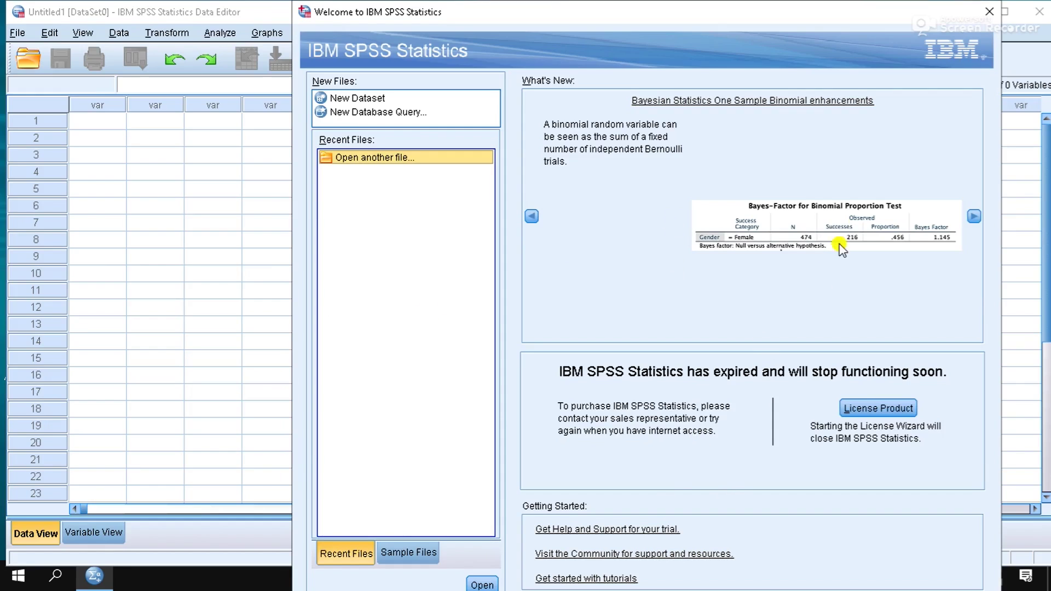
left_click(989, 12)
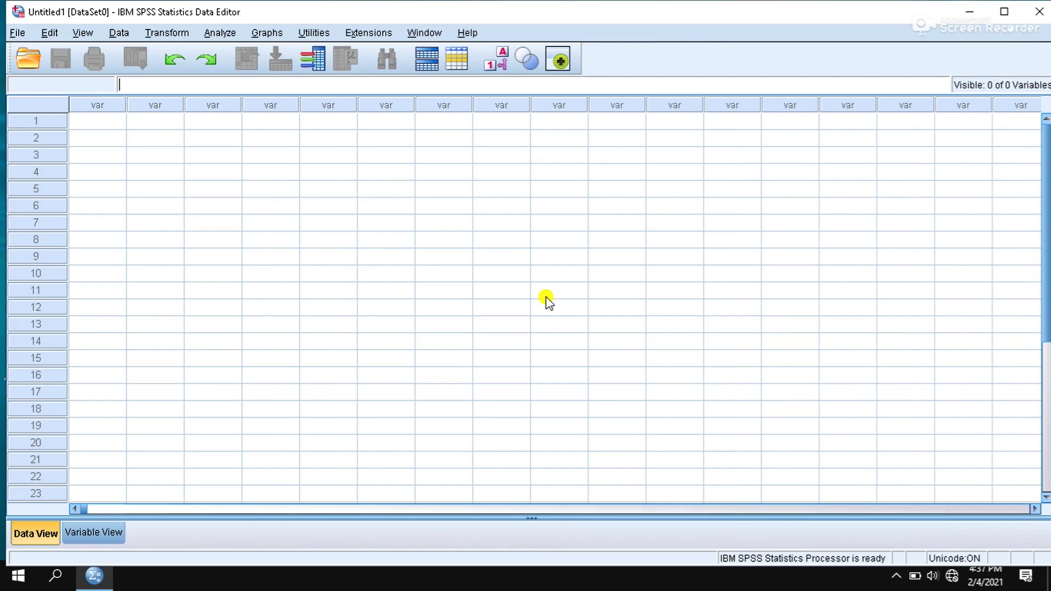
View the product version and release information of SPSS Statistics, and close the information window.
left_click(467, 34)
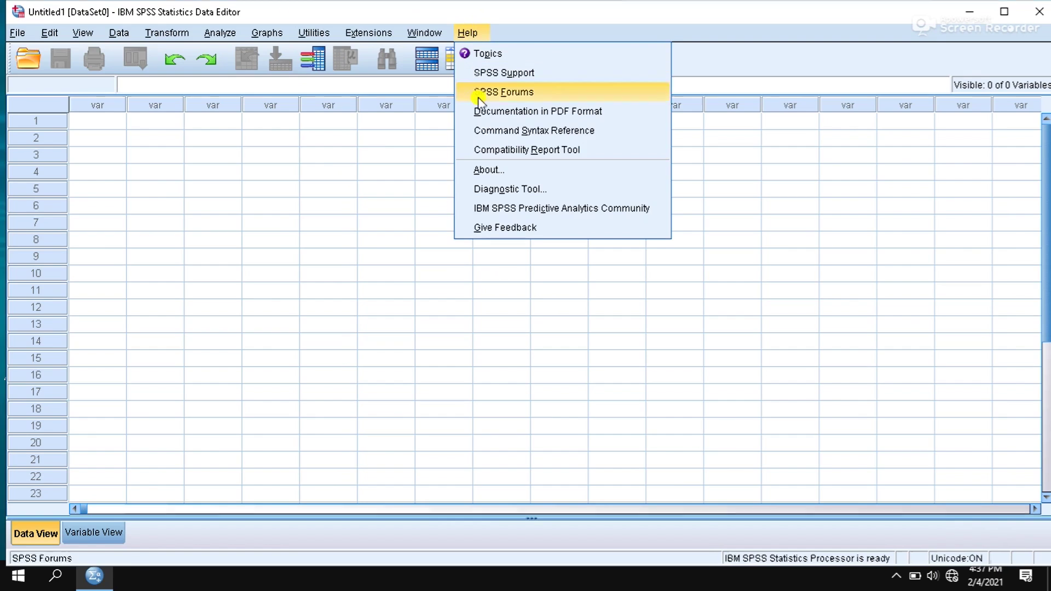
left_click(498, 170)
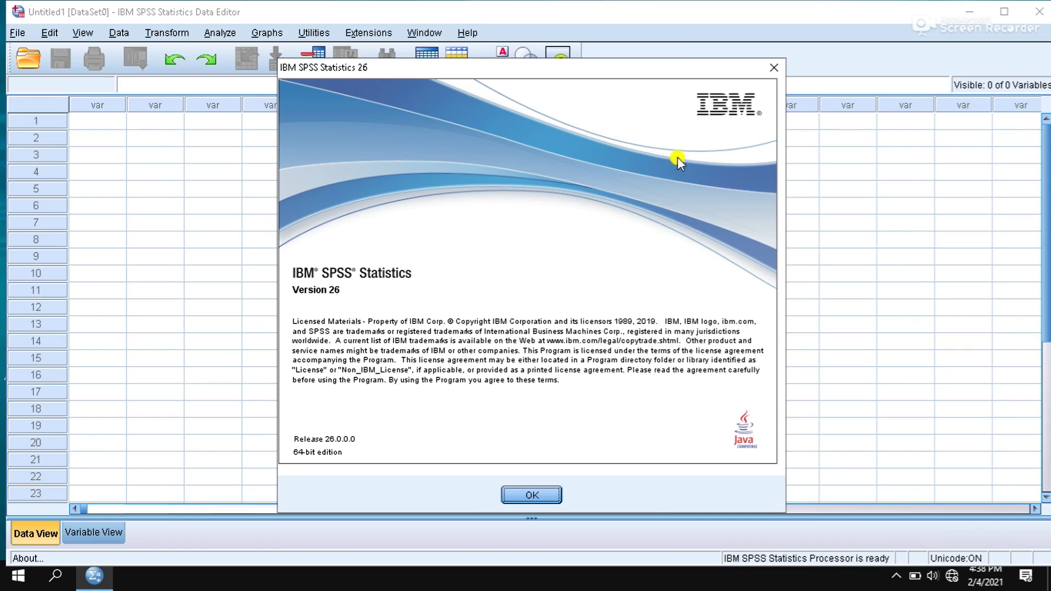
left_click(768, 68)
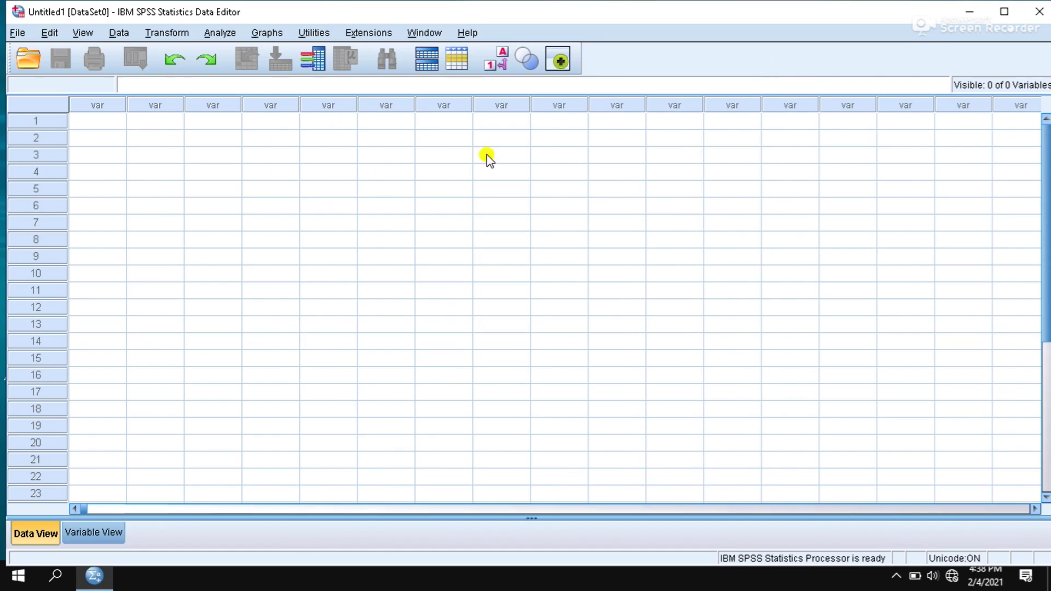
left_click(18, 33)
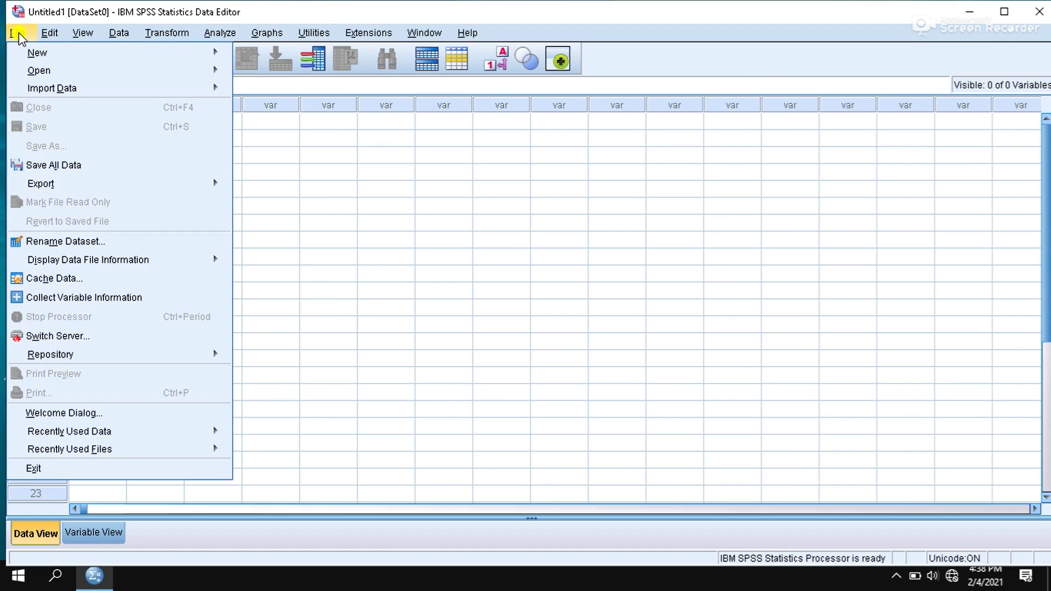
left_click(363, 276)
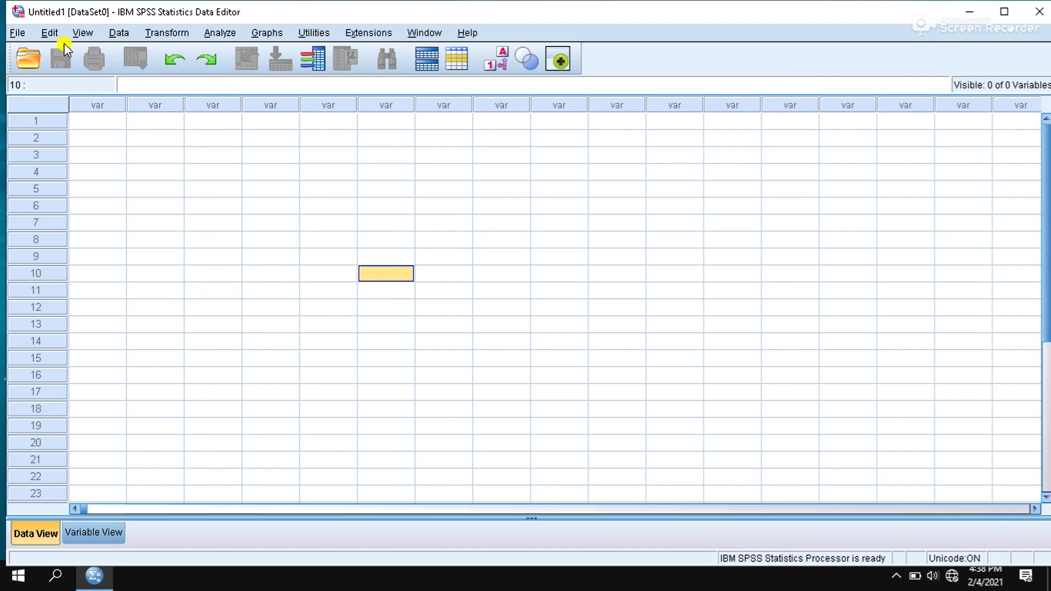
left_click(49, 33)
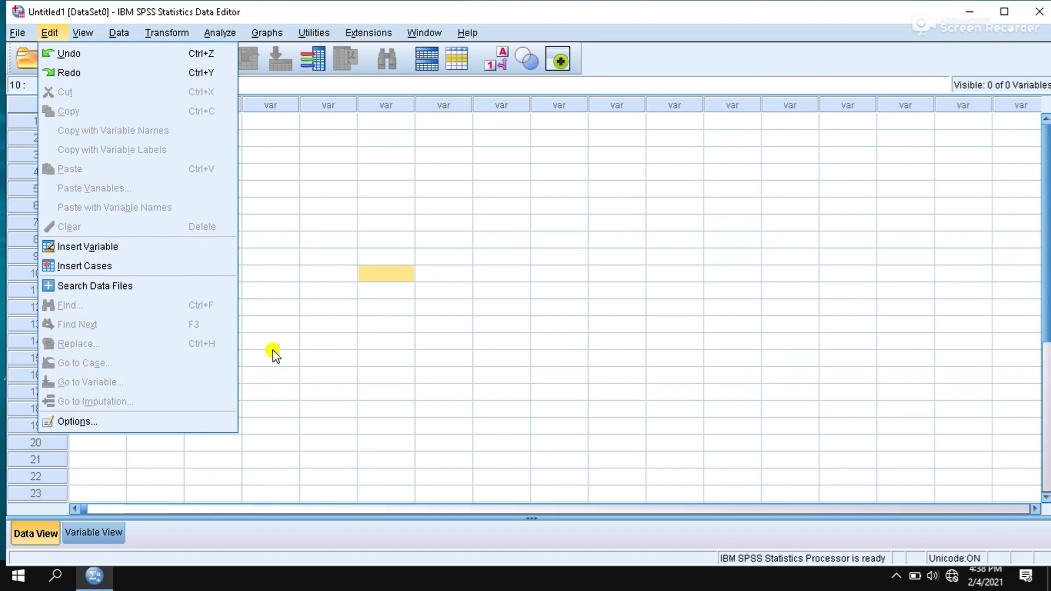
left_click(392, 289)
left_click(256, 225)
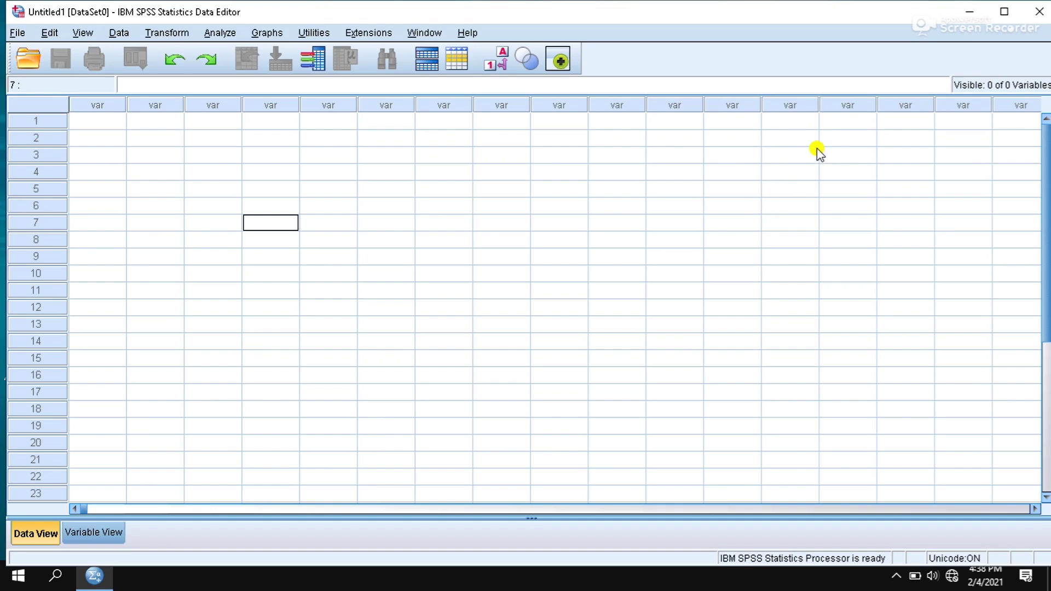
Exit SPSS Statistics by closing the last Data Editor window and confirming the exit.
key("alt+F4")
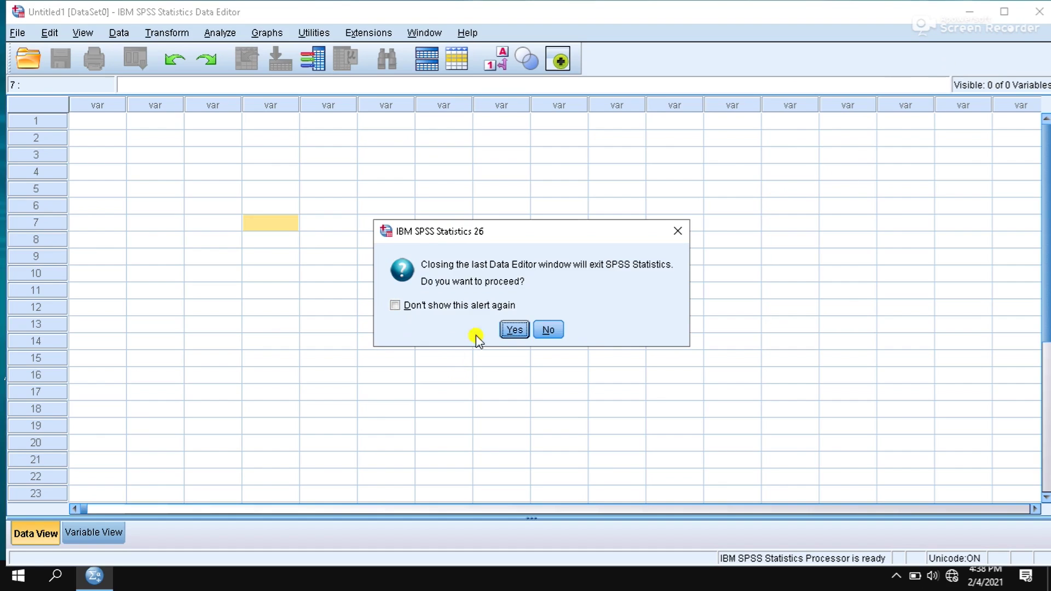
left_click(510, 330)
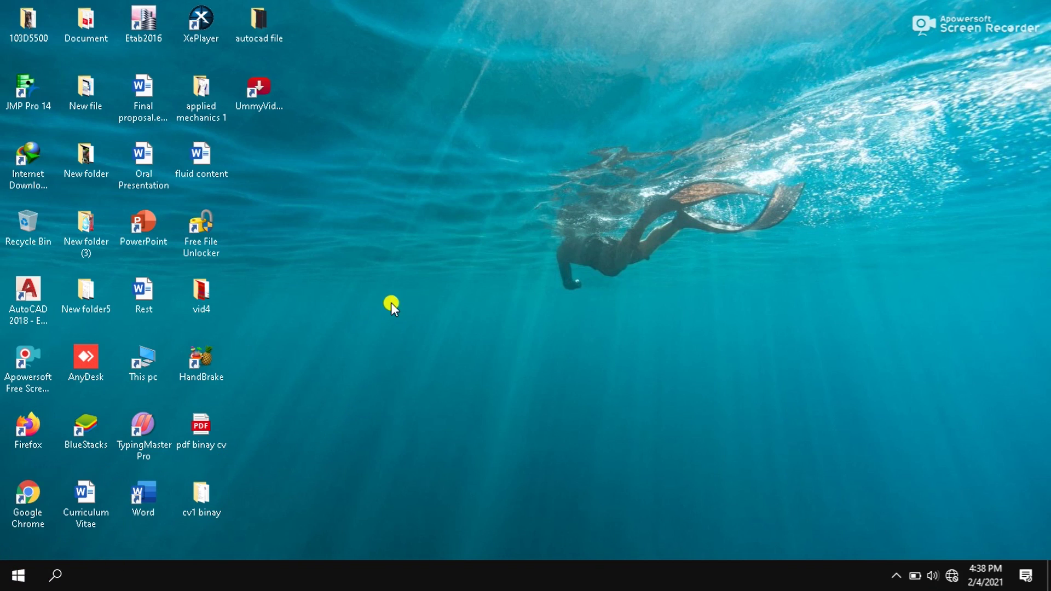
Search Windows for "win", open the Windows Security settings, and go to the Virus & threat protection settings.
key("super+s")
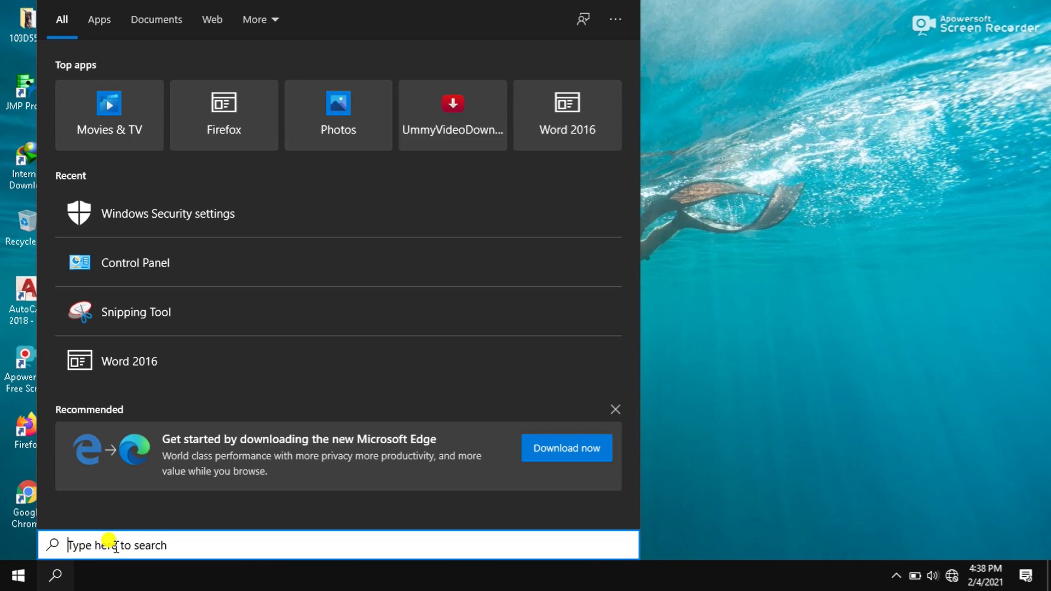
type("win")
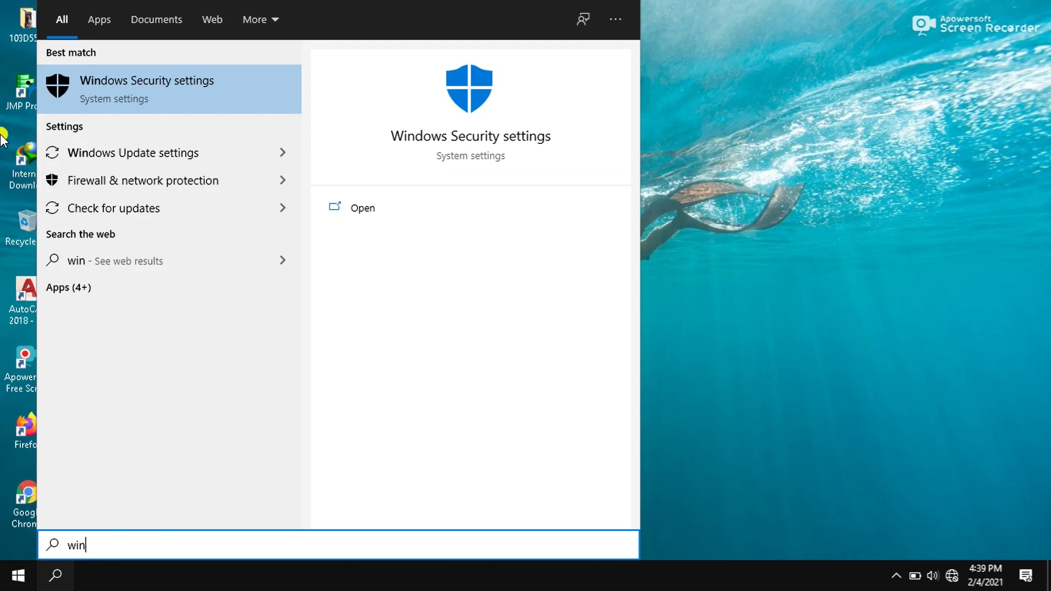
left_click(125, 94)
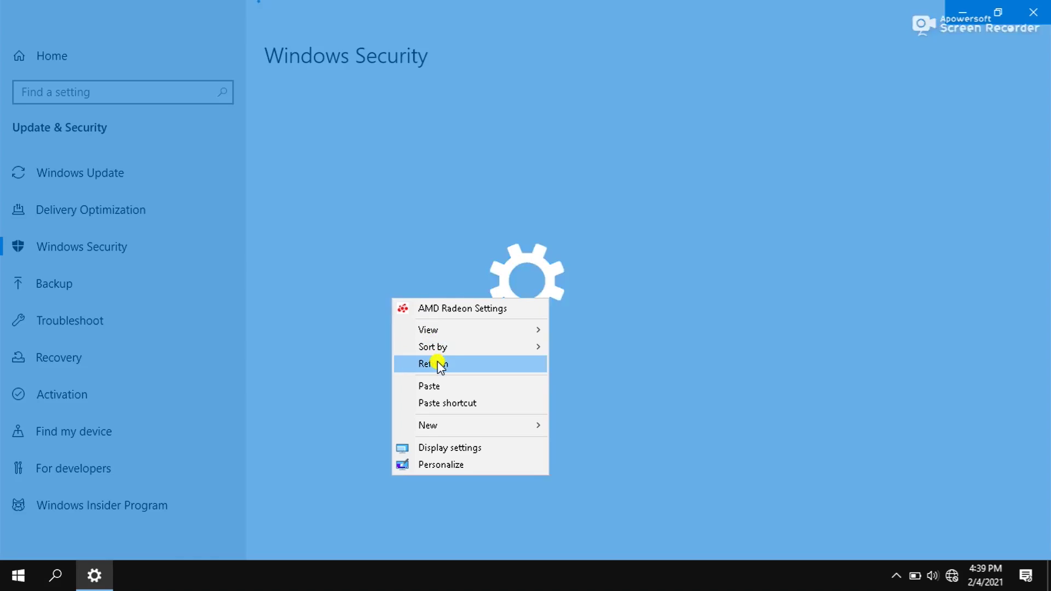
left_click(435, 364)
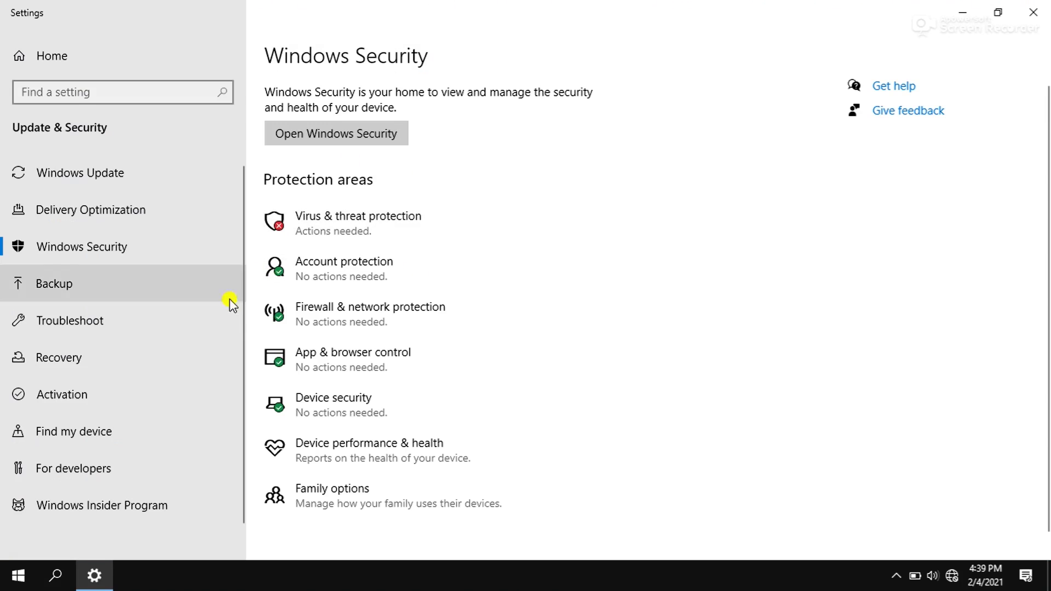
left_click(396, 228)
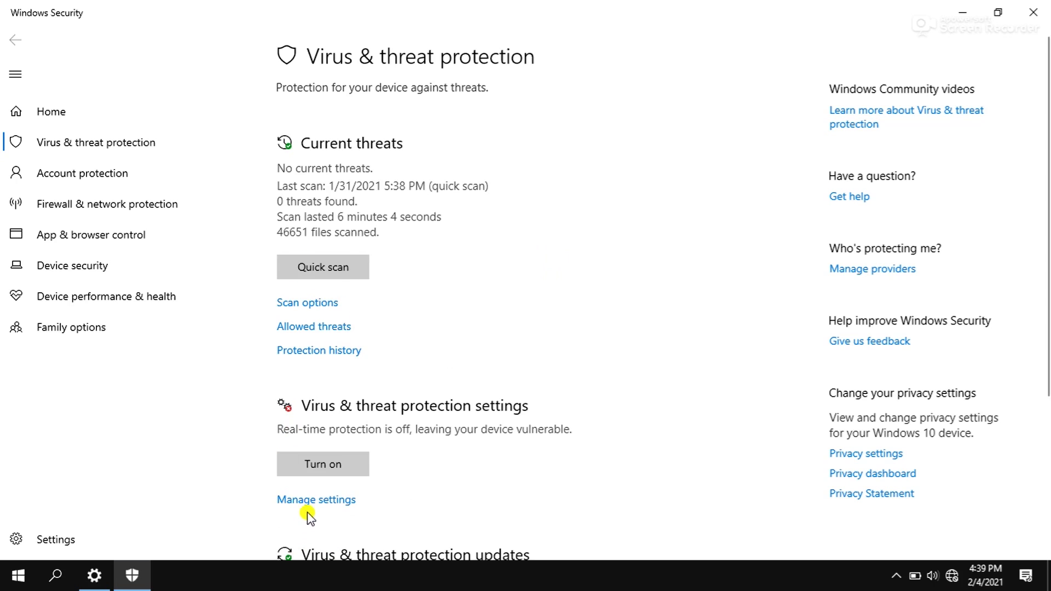
left_click(307, 500)
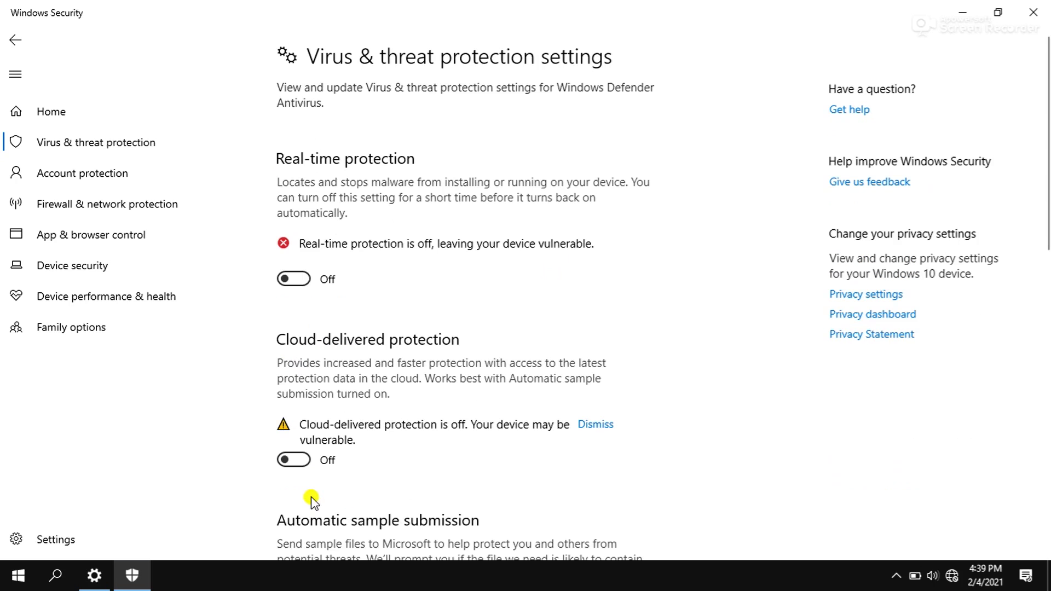
Turn on real-time protection, cloud-delivered protection, automatic sample submission and Tamper Protection, and close the security and settings windows.
left_click(314, 283)
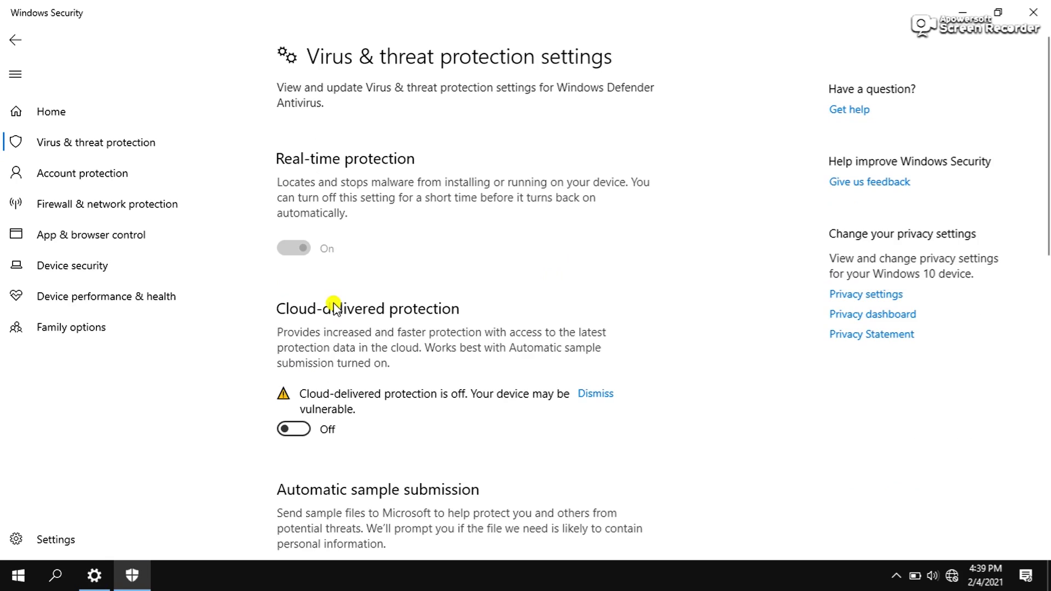
left_click(296, 432)
left_click_drag(1047, 117, 1043, 261)
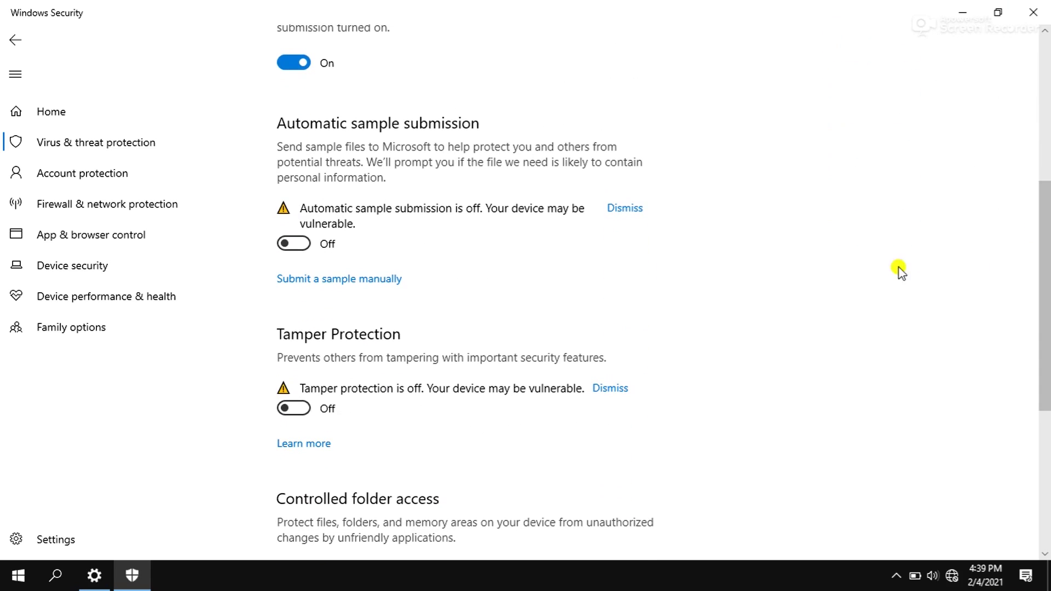
left_click(300, 243)
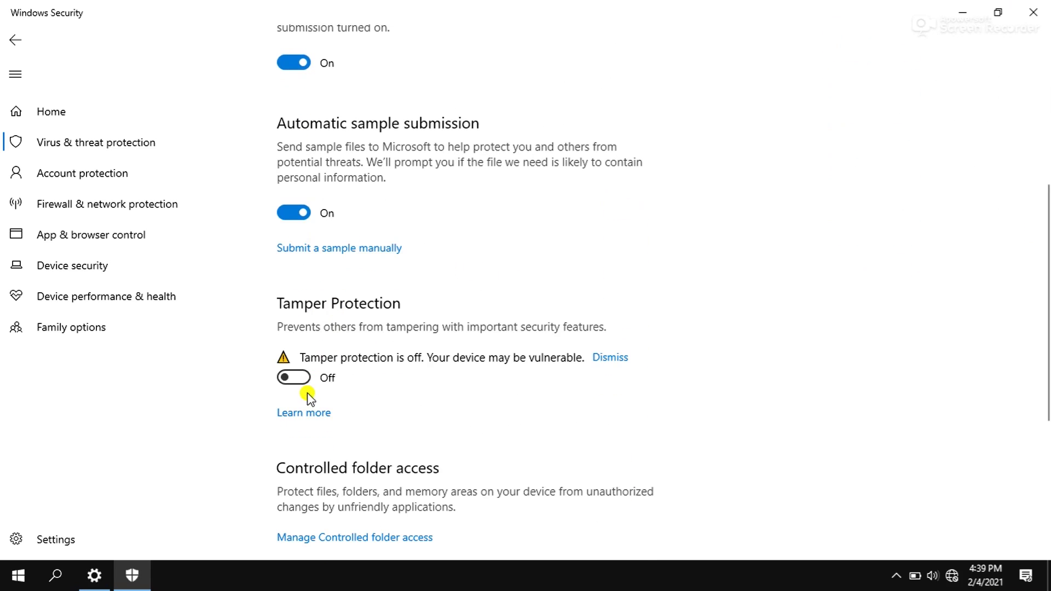
left_click(290, 377)
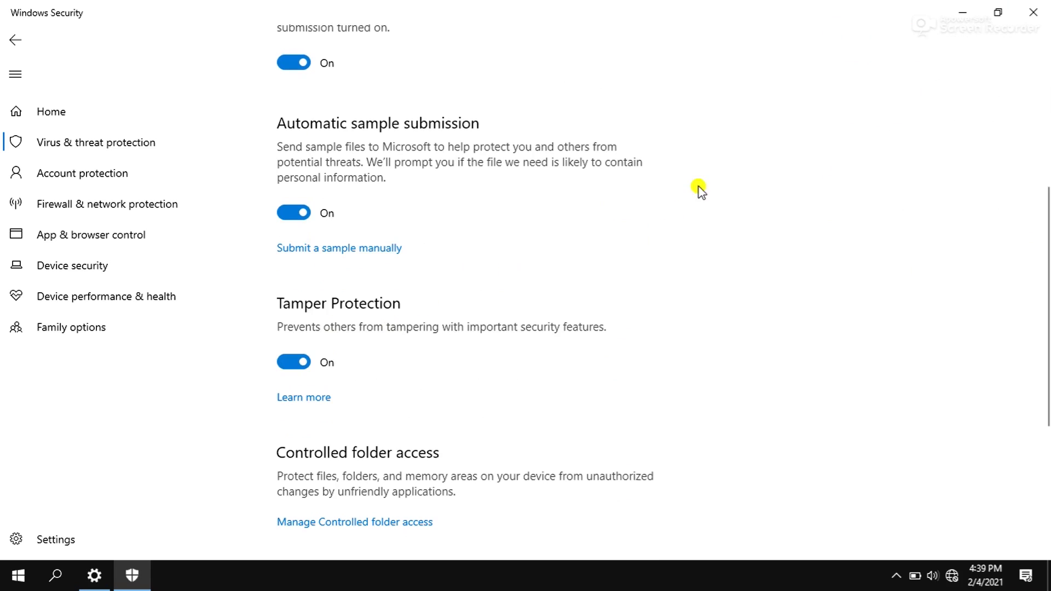
scroll(706, 203, "up", 5)
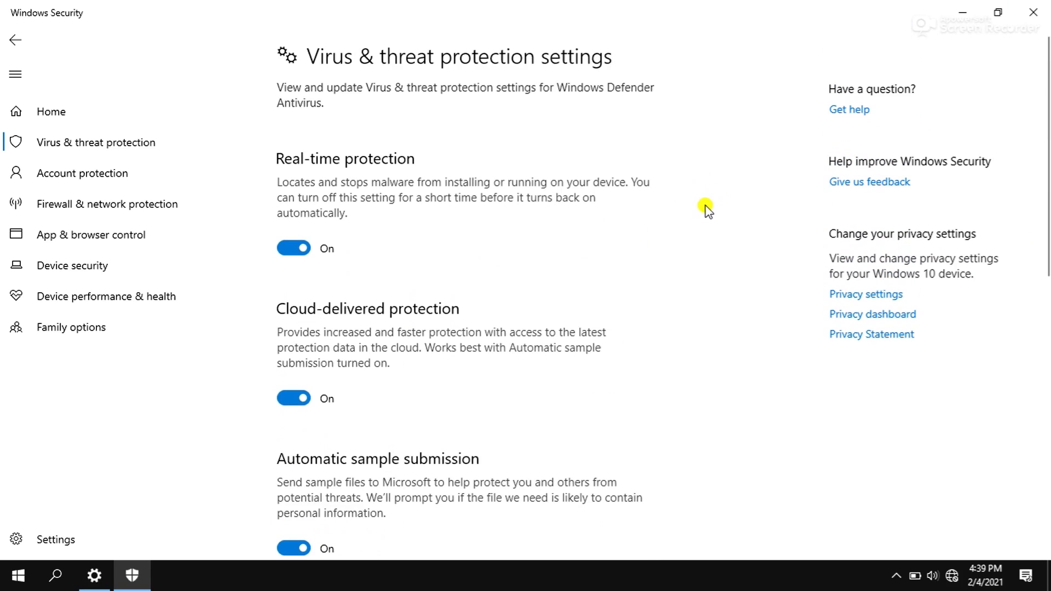
left_click(1028, 15)
left_click(1012, 14)
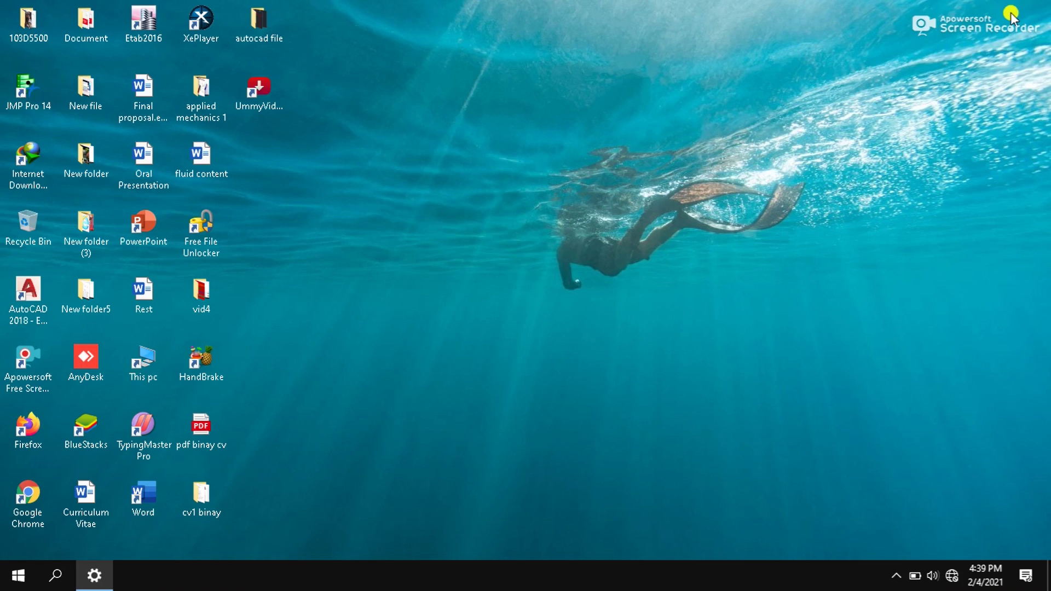
right_click(654, 193)
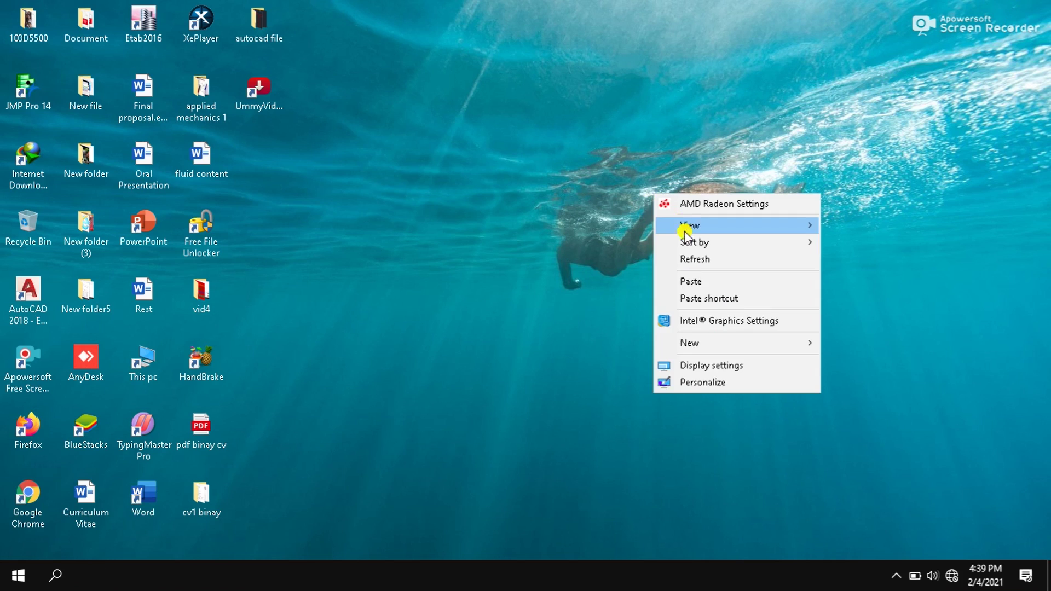
left_click(688, 261)
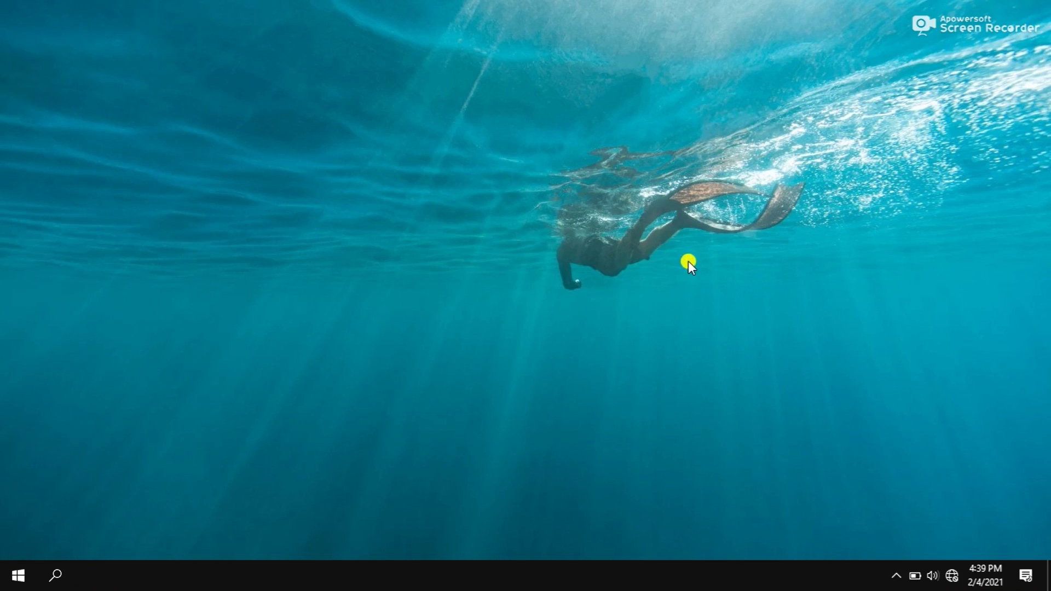
Start IBM SPSS Statistics 26 again and close the welcome dialog to reach the empty Data Editor.
left_click(22, 575)
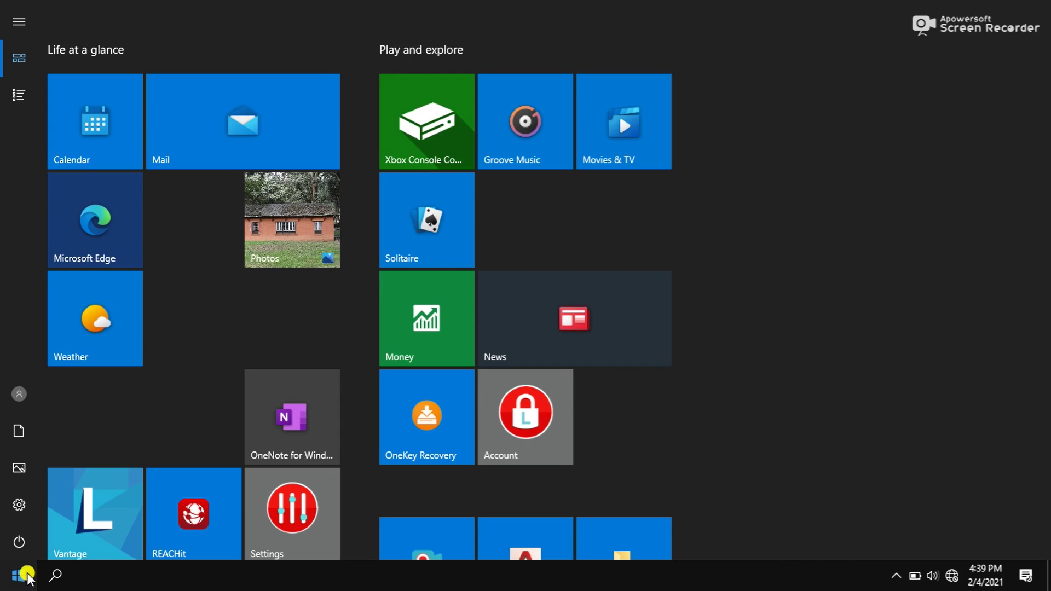
left_click(12, 94)
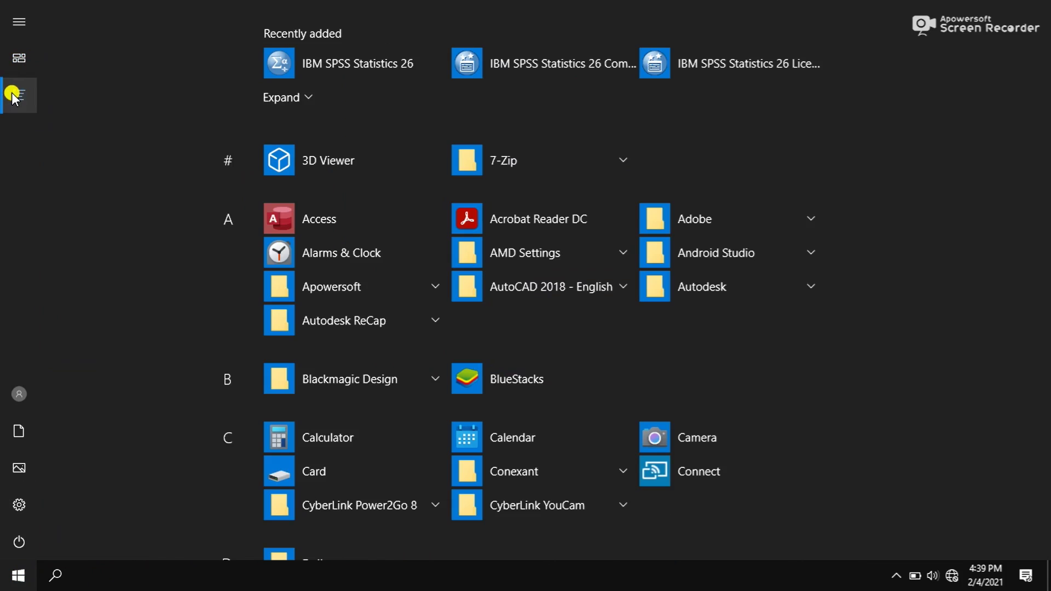
left_click(328, 67)
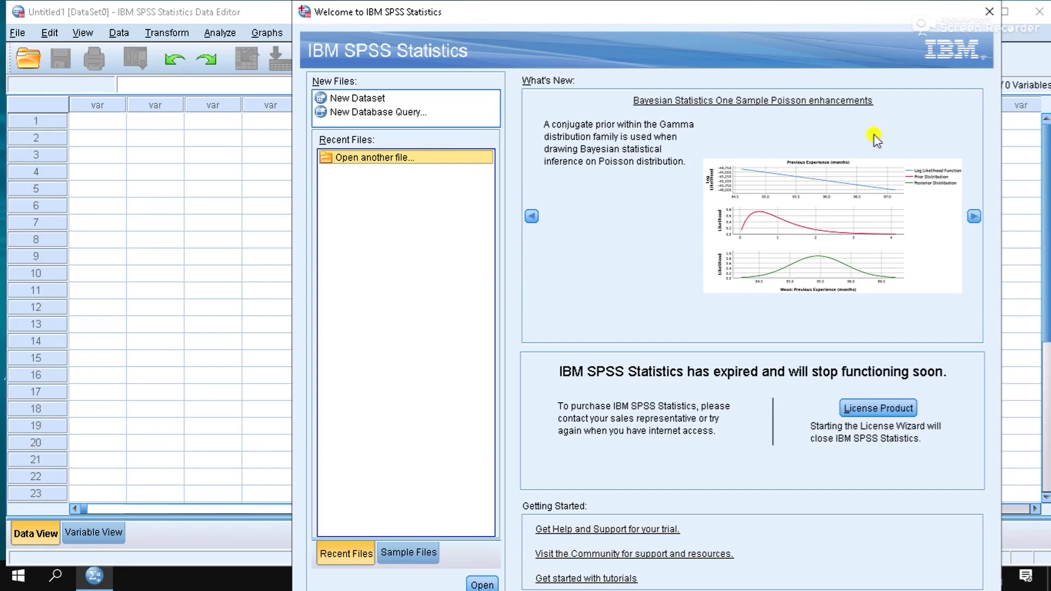
left_click(989, 12)
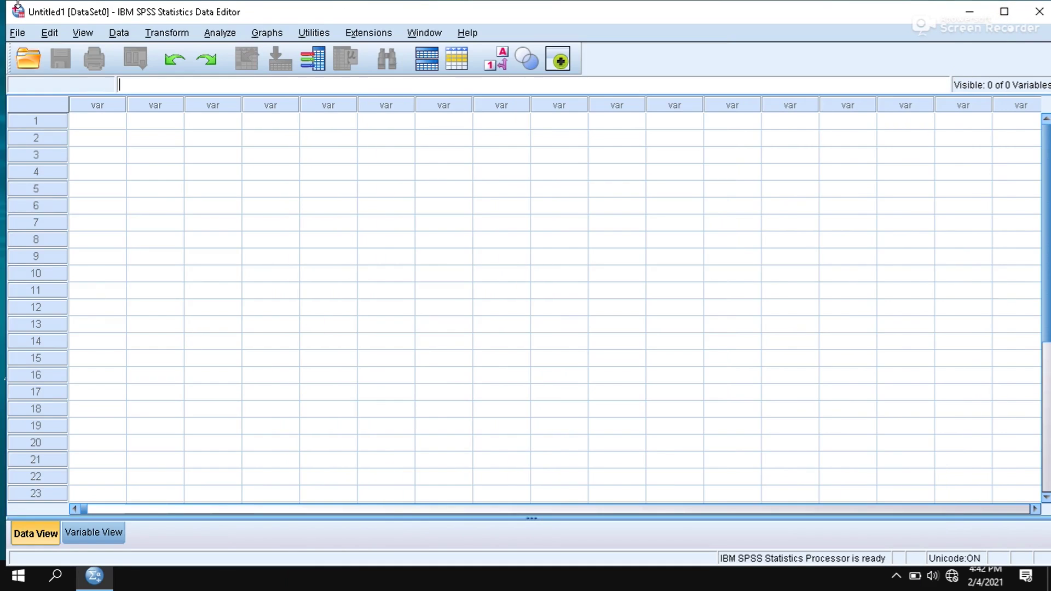
left_click(22, 38)
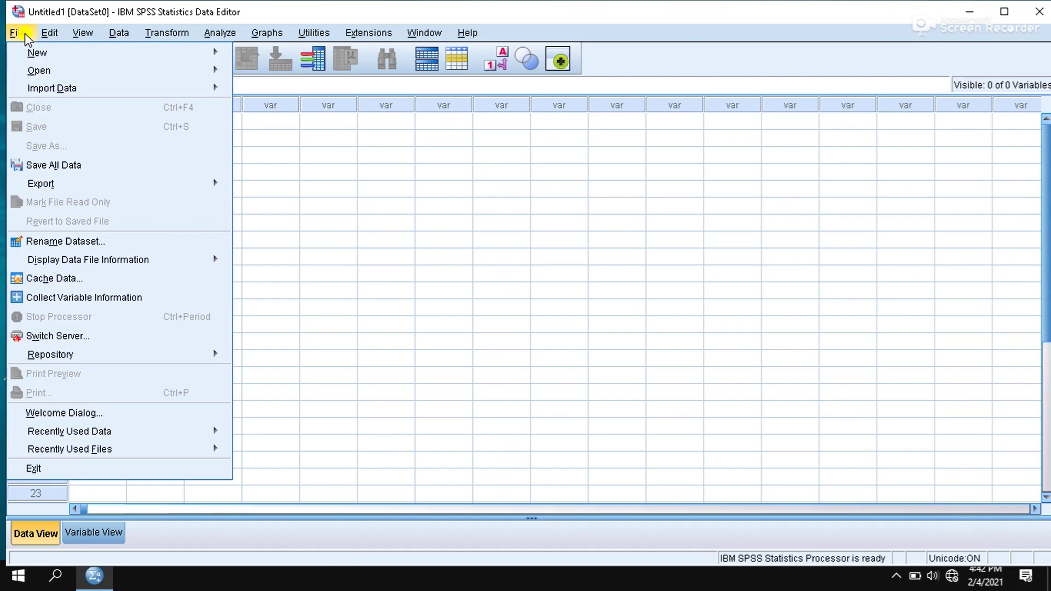
left_click(466, 240)
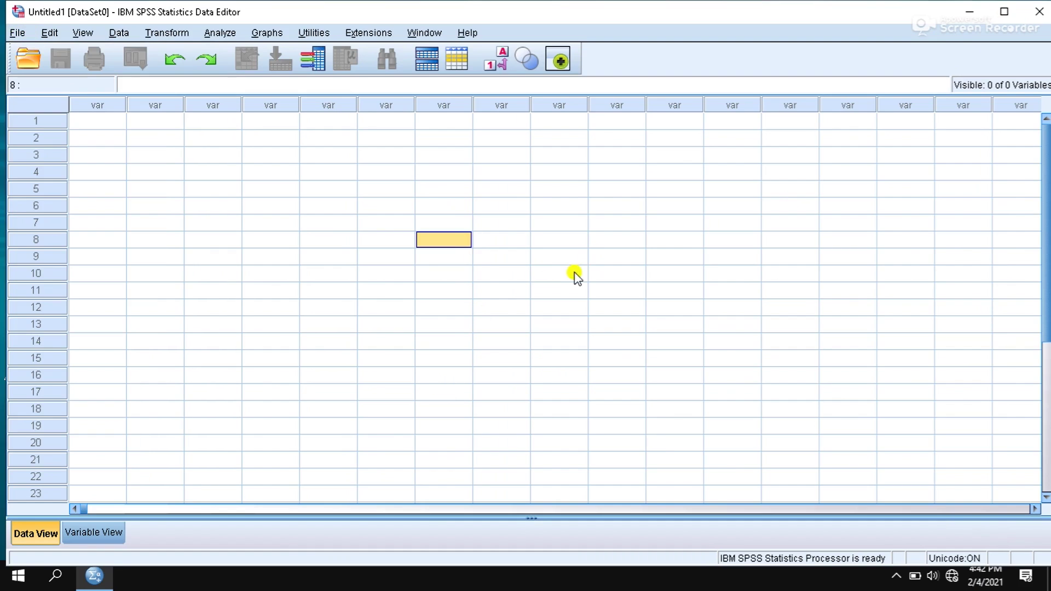
left_click(616, 305)
left_click(445, 227)
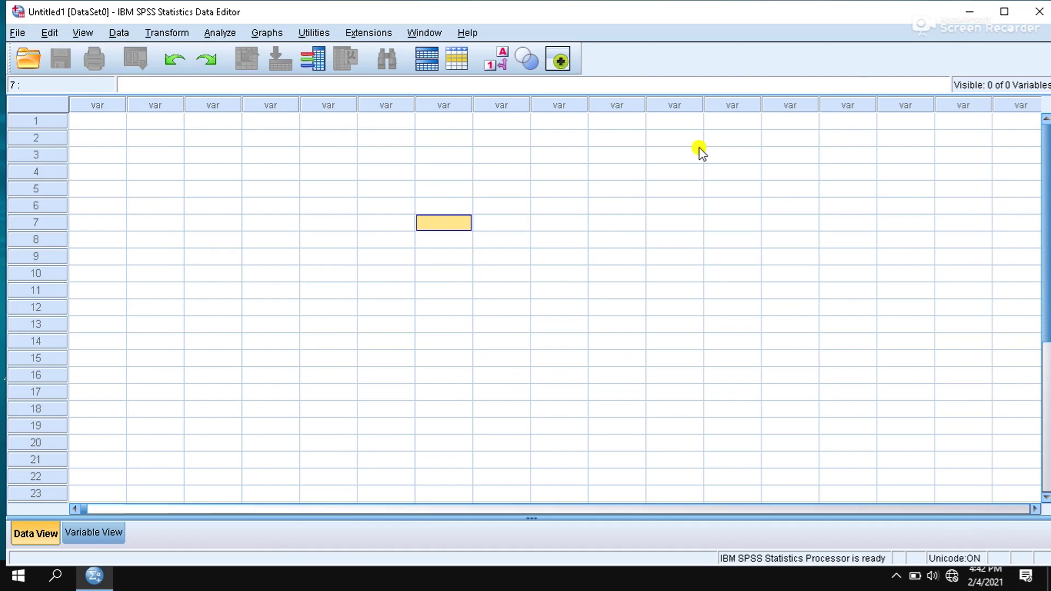
Close the last Data Editor window to exit SPSS Statistics.
left_click(1040, 10)
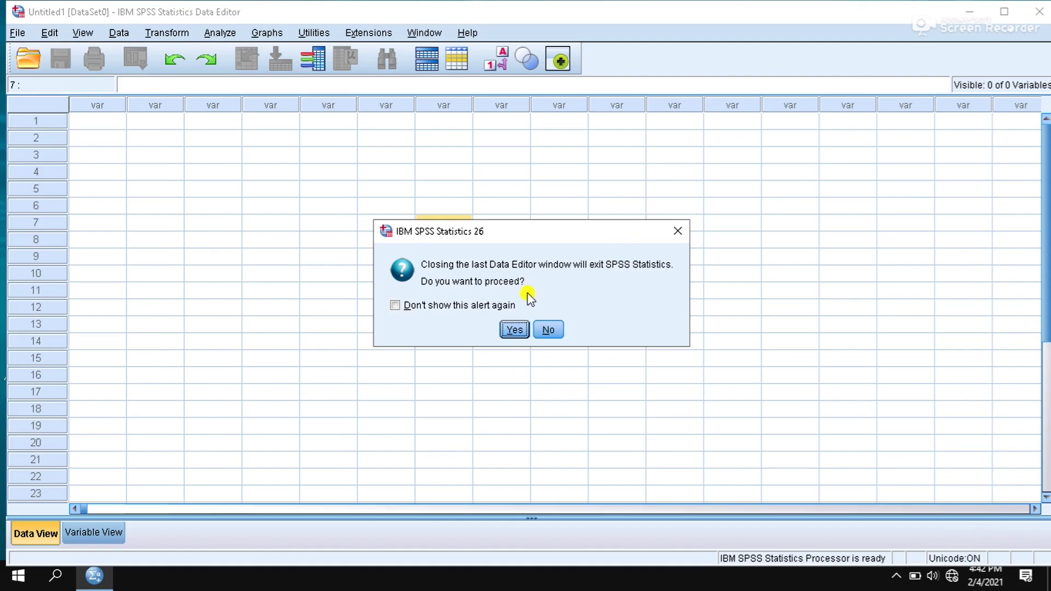